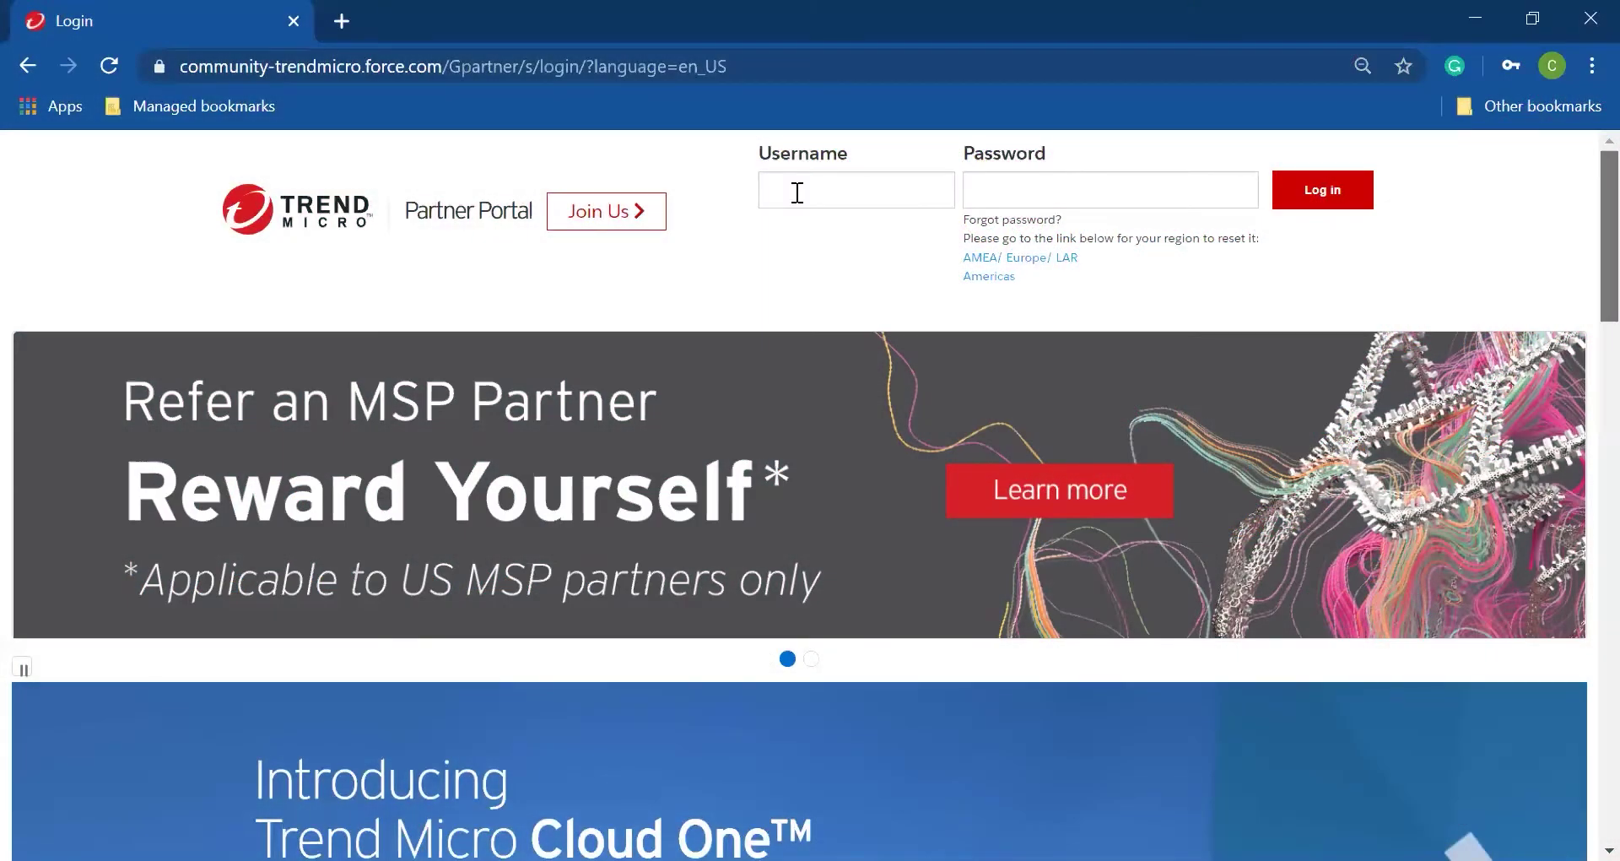
Step: Sign in to the Partner Portal with the saved login and launch Demo Cloud in a new tab
left_click(798, 193)
key("Down")
key("Return")
left_click(1324, 196)
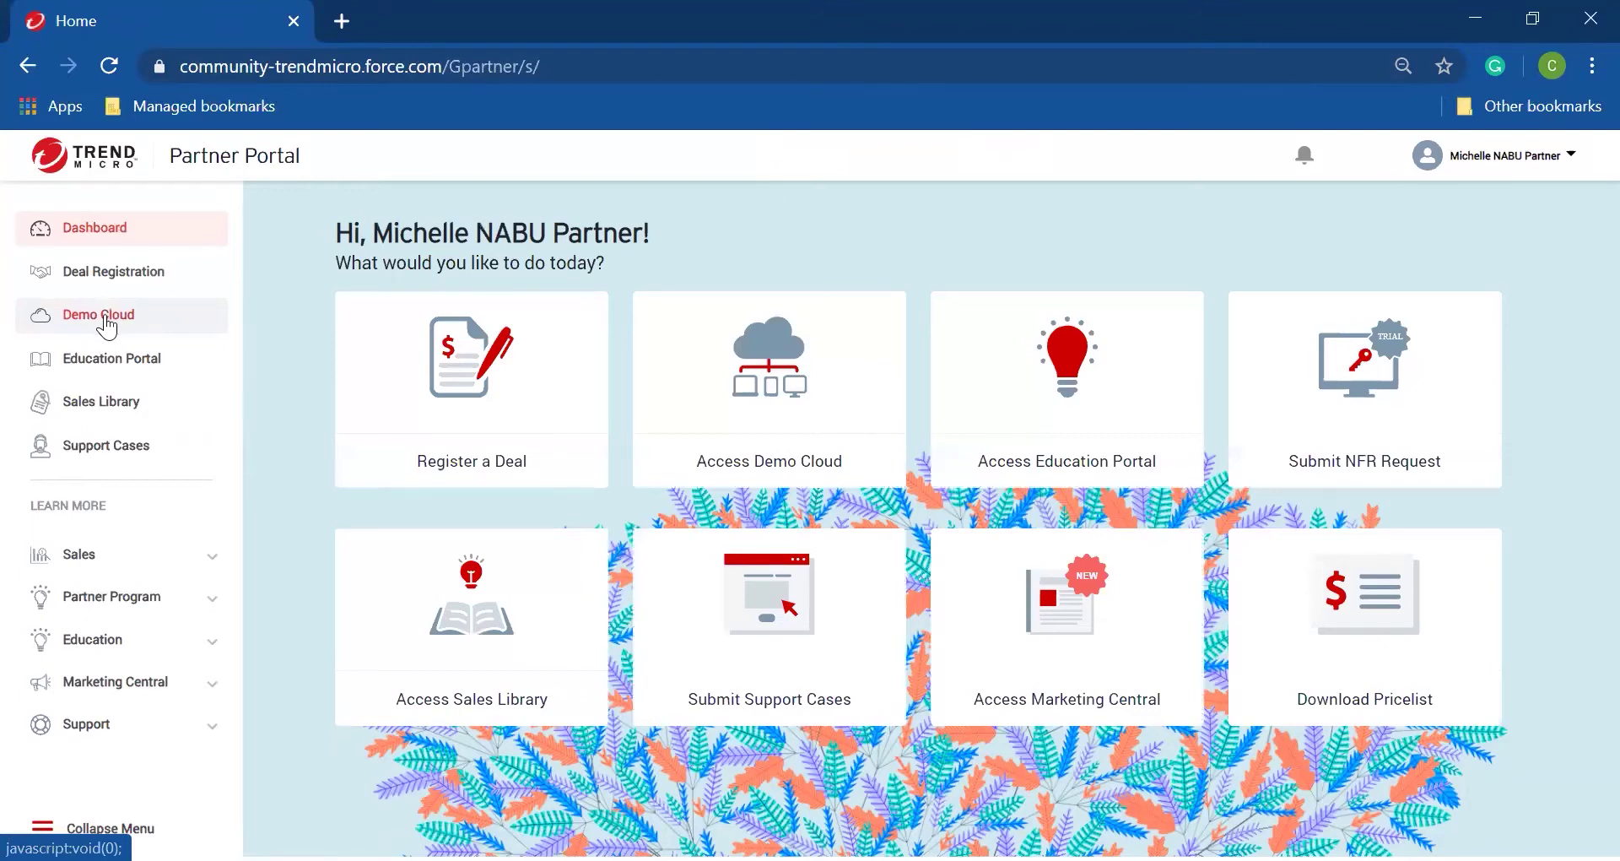
left_click(106, 318)
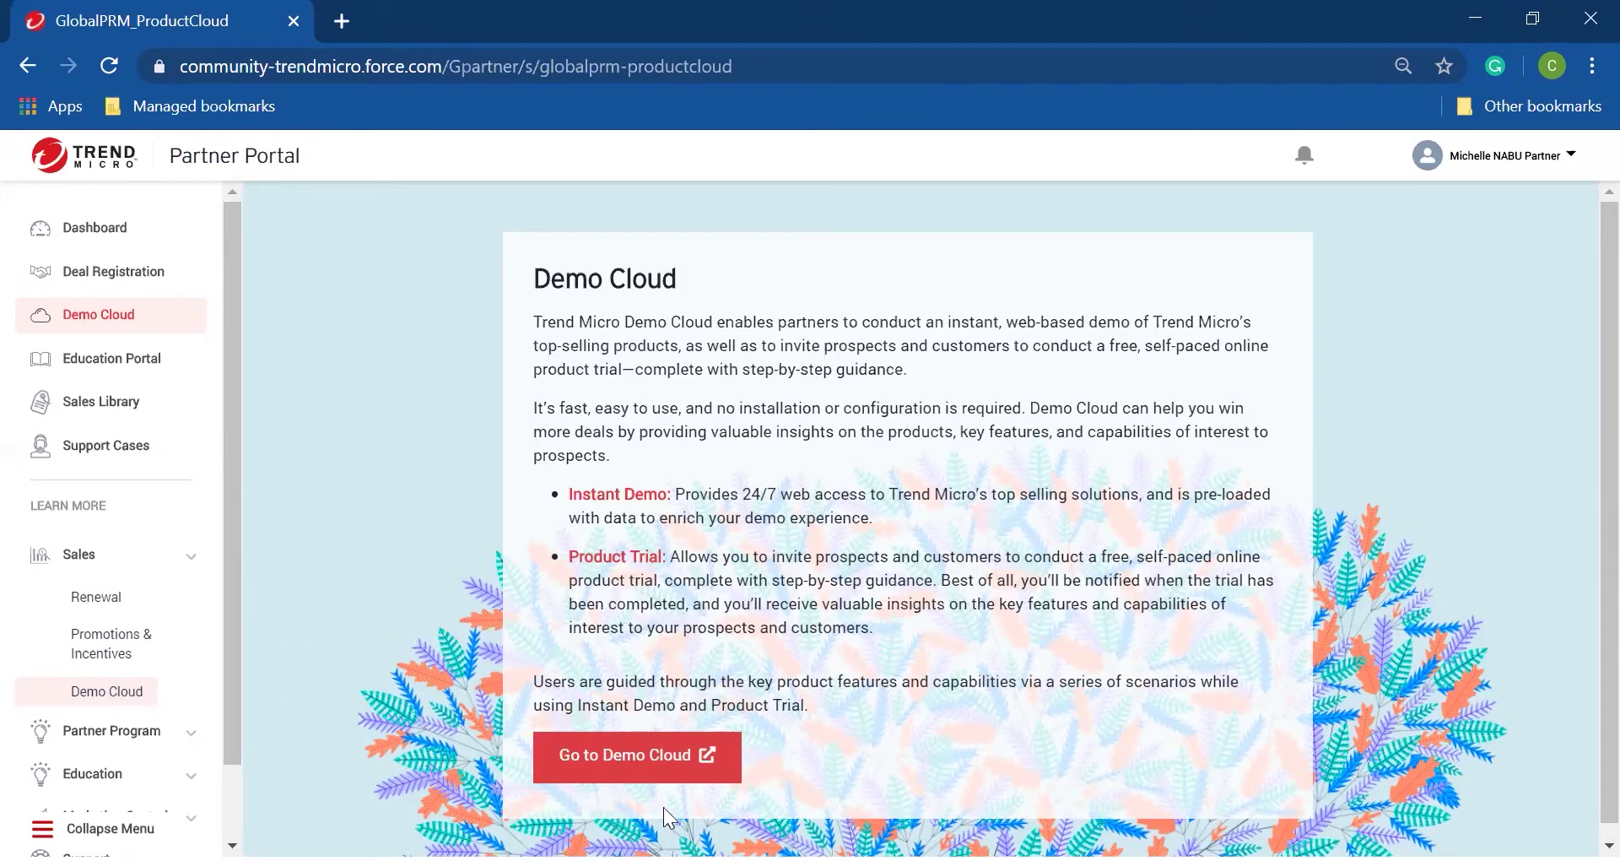
left_click(657, 751)
Step: Allow Demo Cloud access, browse the Instant Demo cards, and open the Apex SaaS - XDR web console
left_click(936, 572)
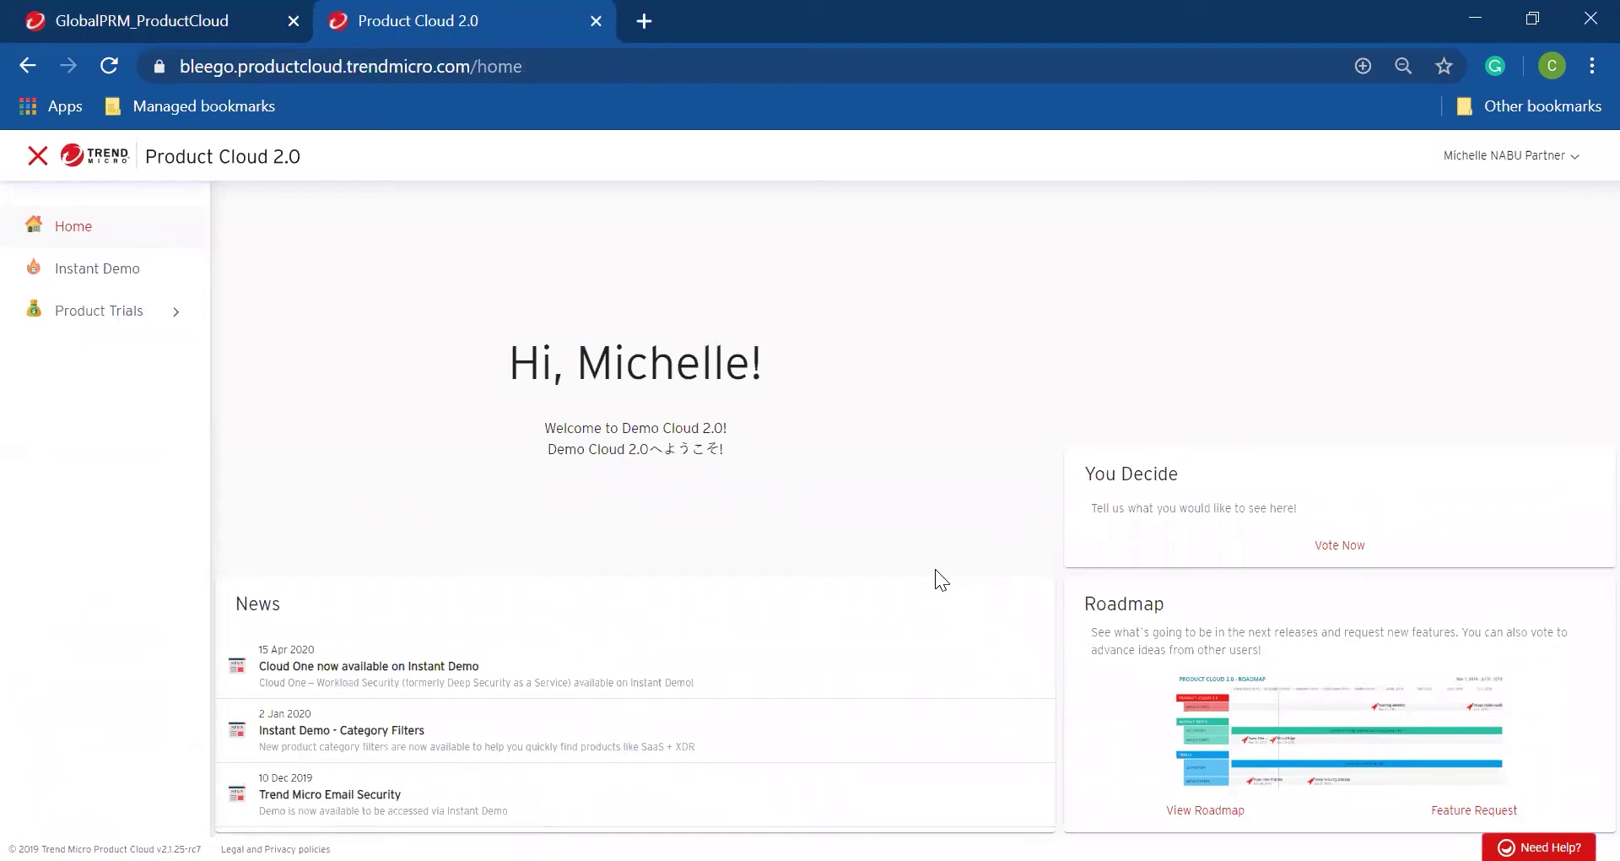
scroll(1230, 366, "down", 5)
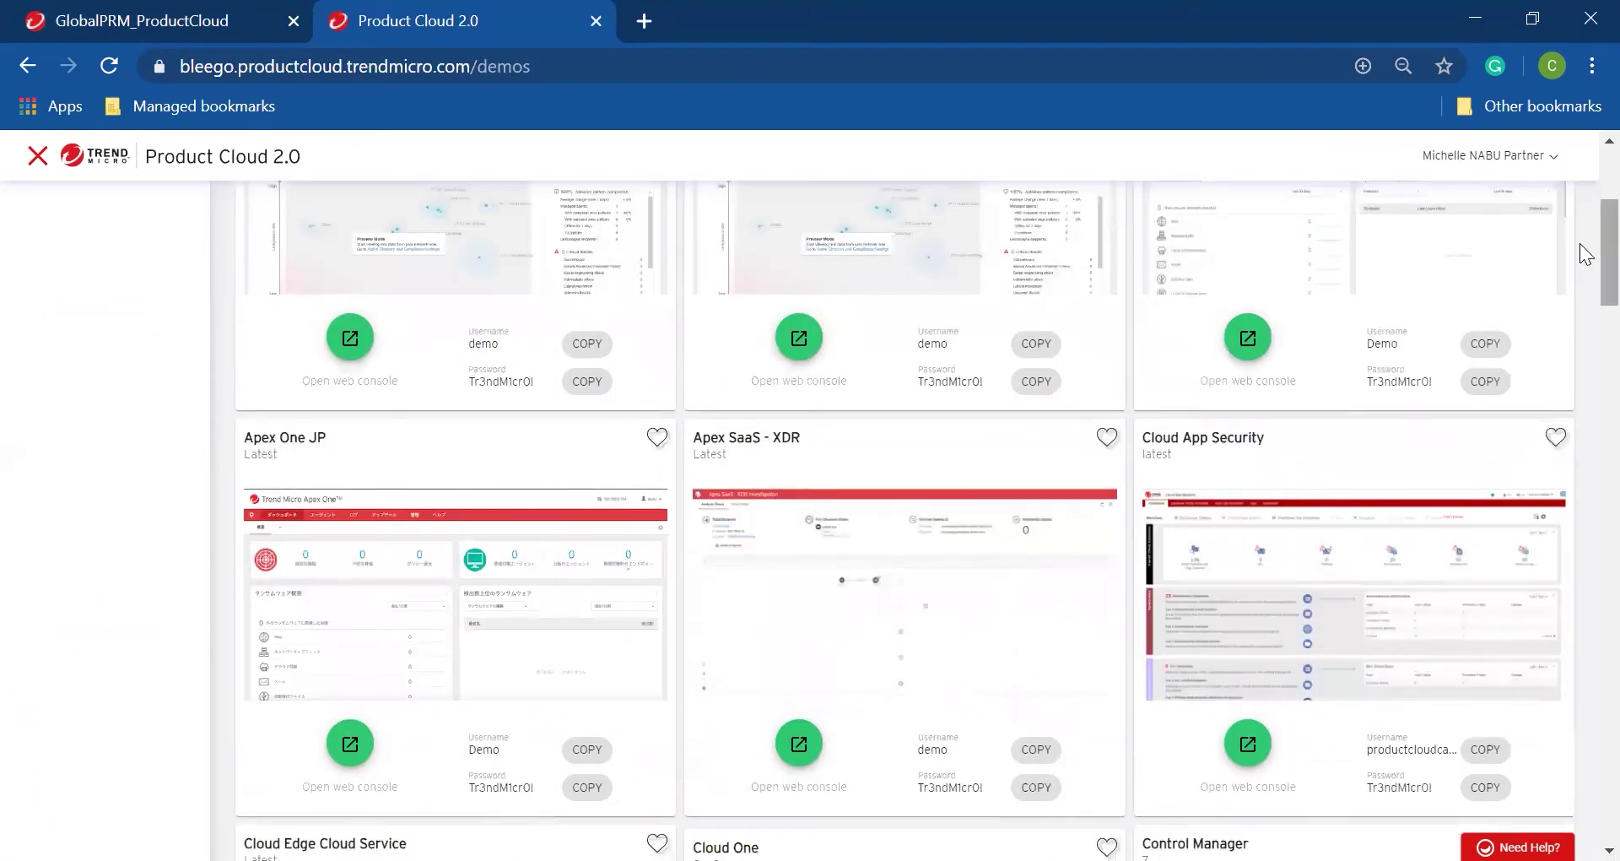
scroll(1581, 244, "down", 5)
scroll(1586, 339, "down", 3)
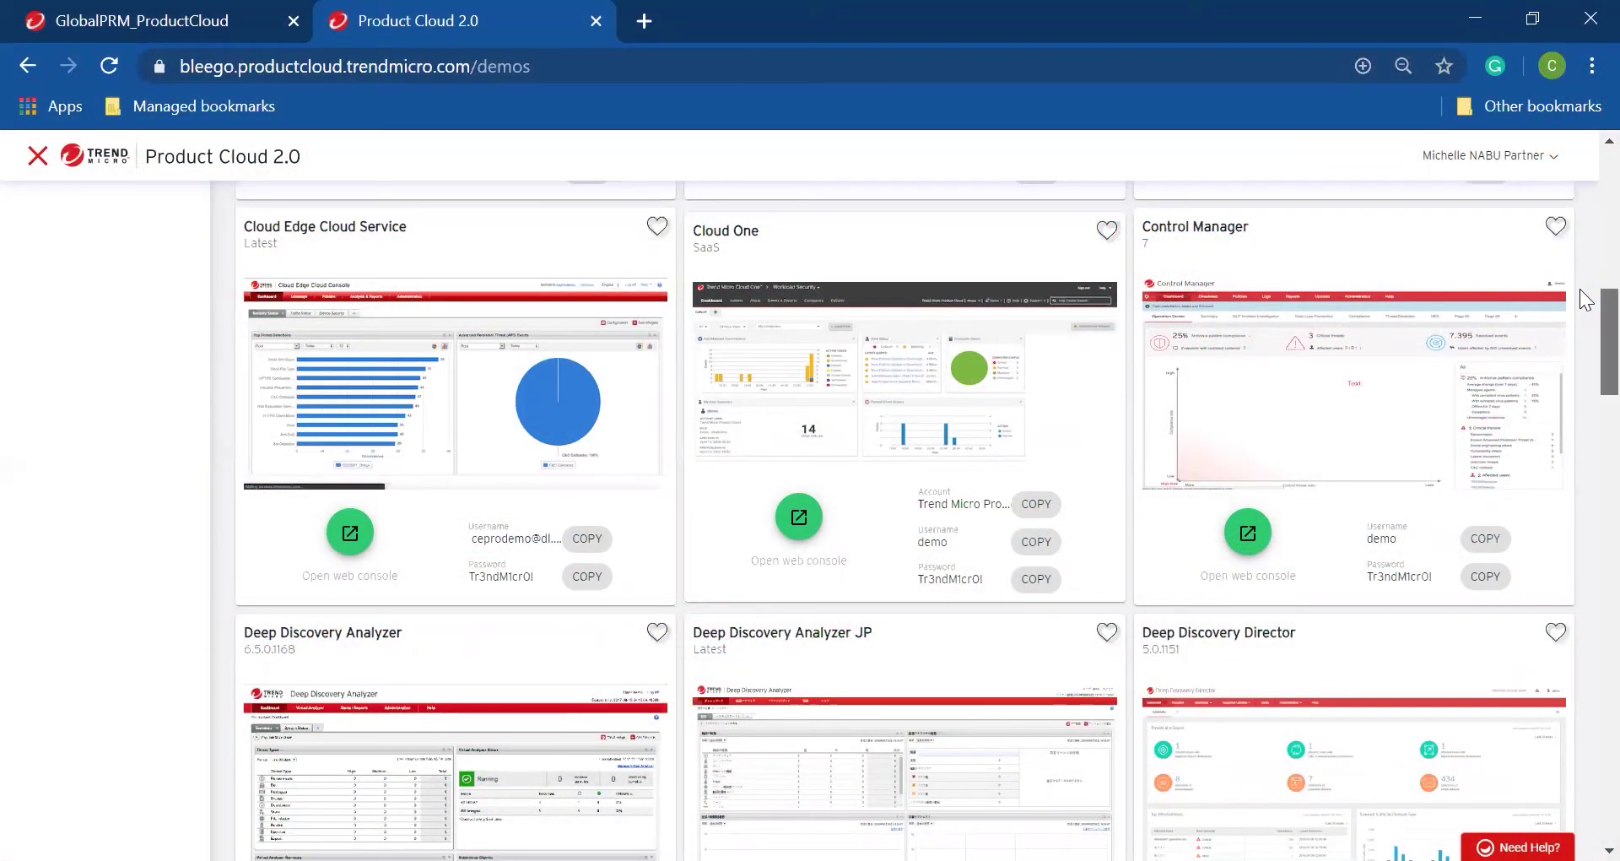
scroll(1580, 285, "up", 5)
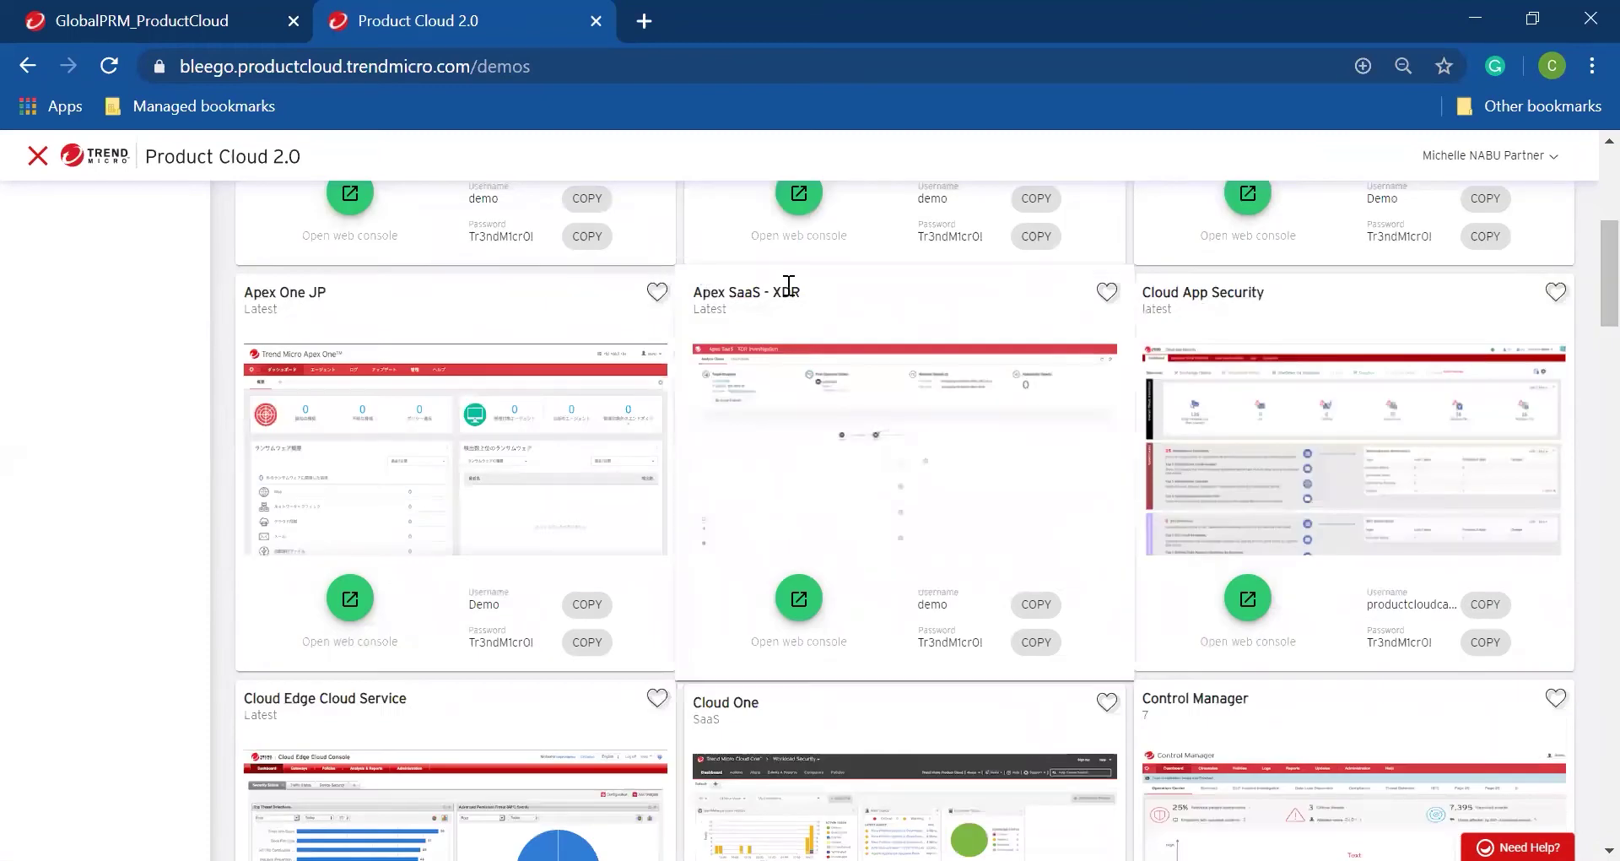
scroll(1580, 333, "down", 5)
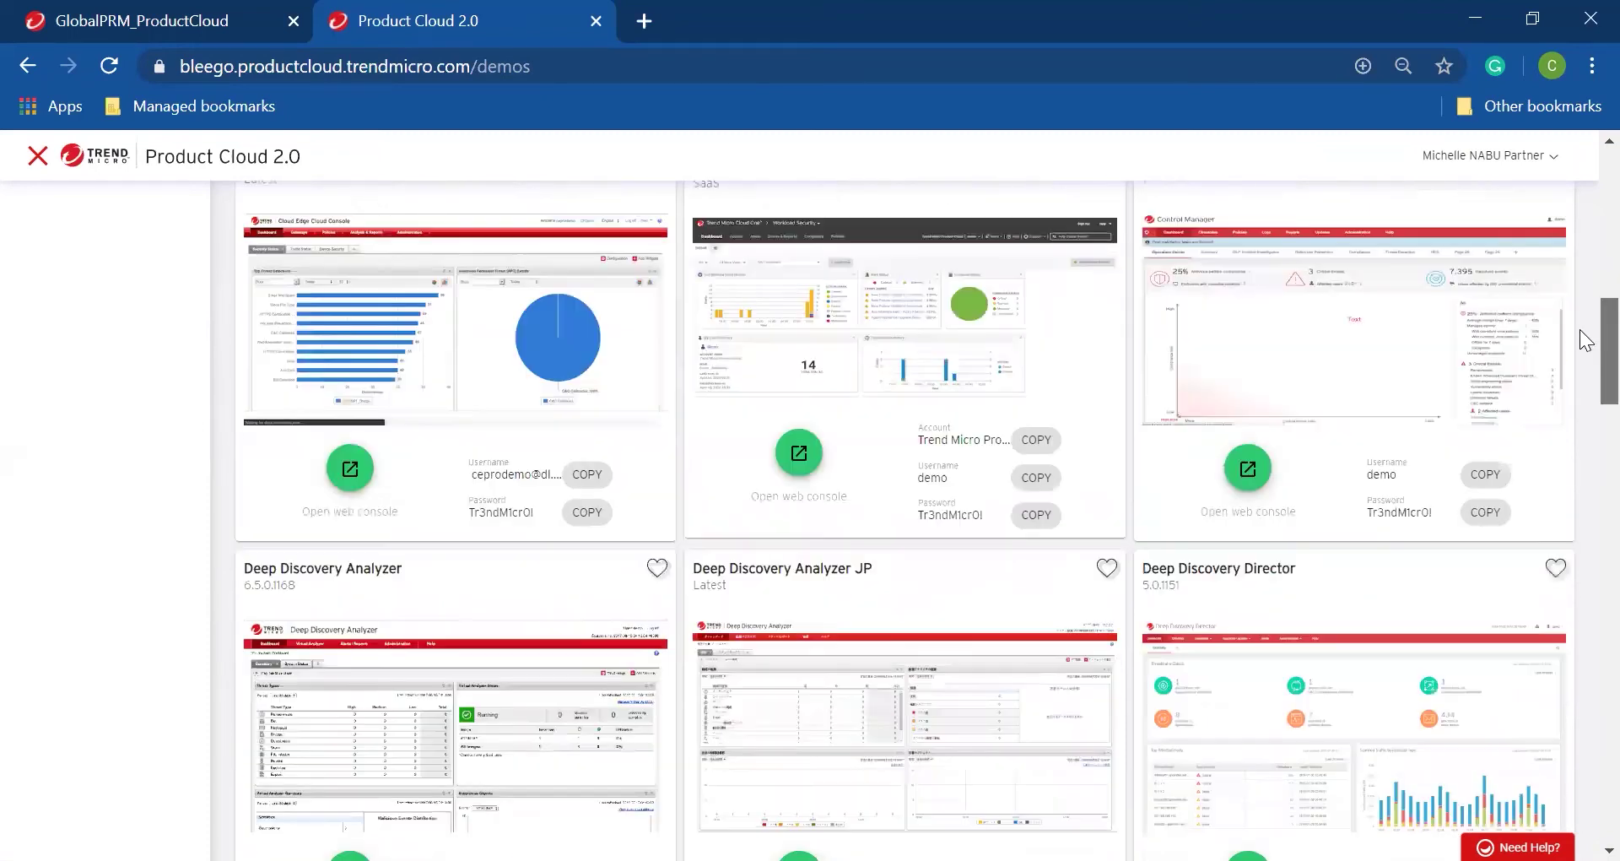
scroll(1043, 338, "up", 1)
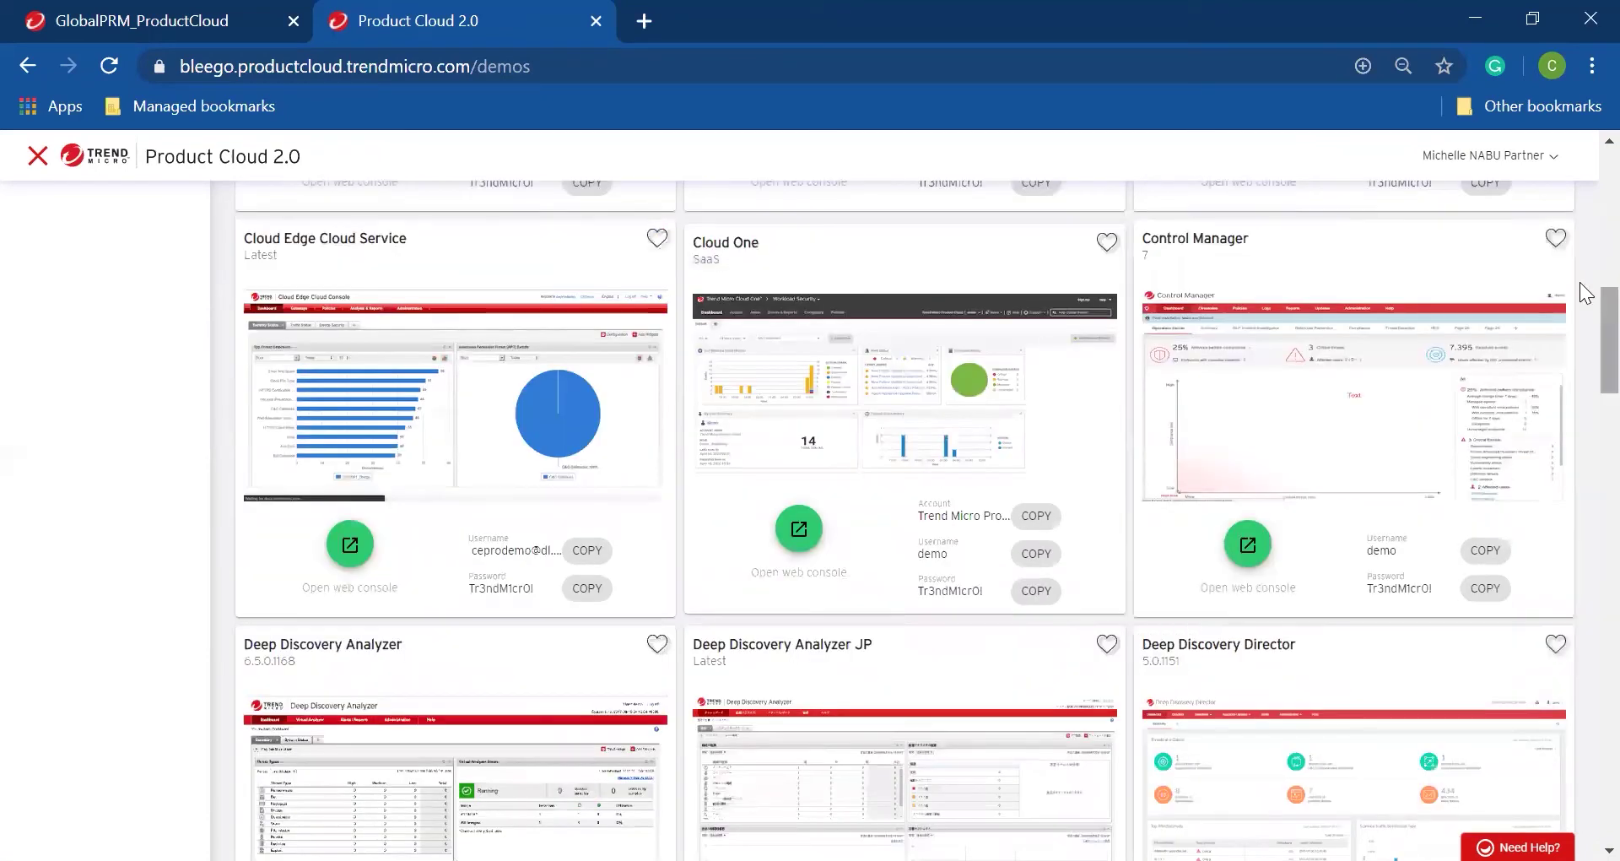
scroll(1580, 282, "up", 4)
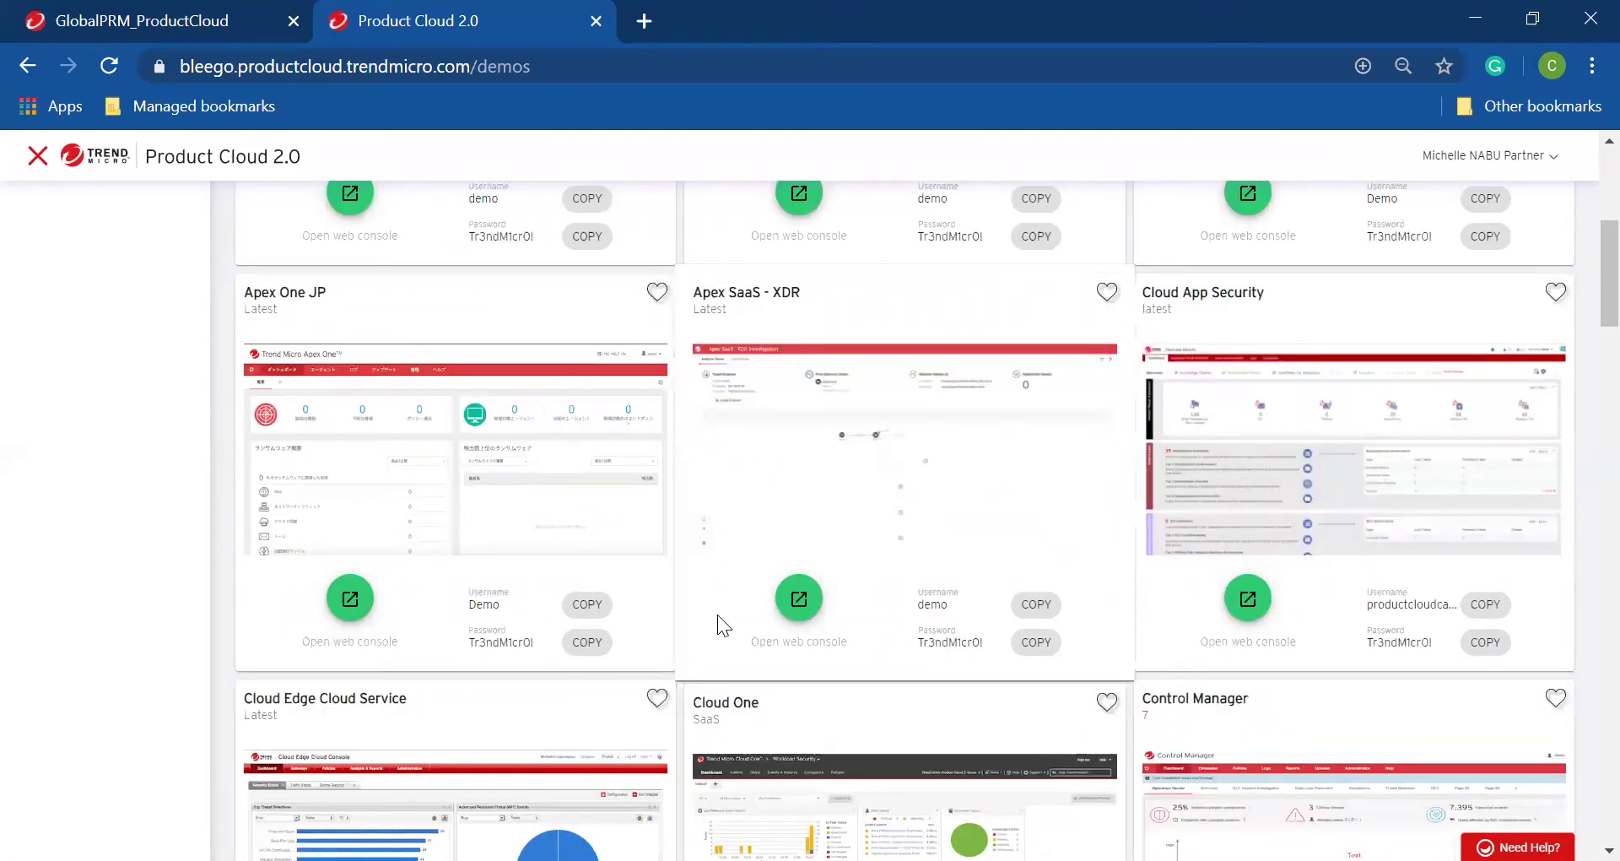
left_click(798, 600)
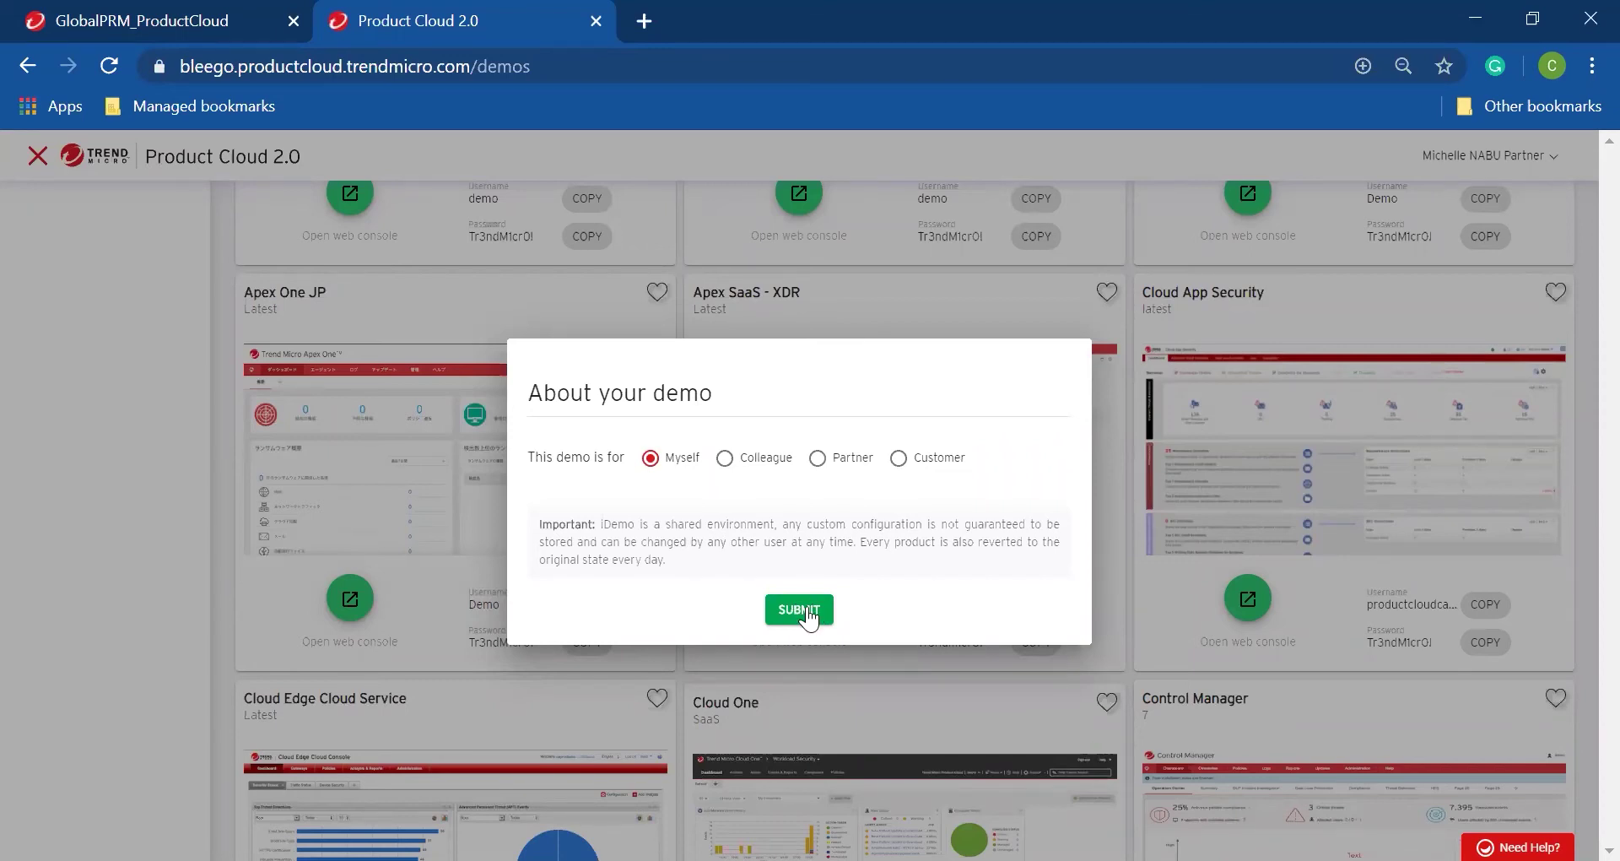
Step: Submit the demo form as Myself and open the Apex SaaS - XDR console in a new tab
left_click(807, 614)
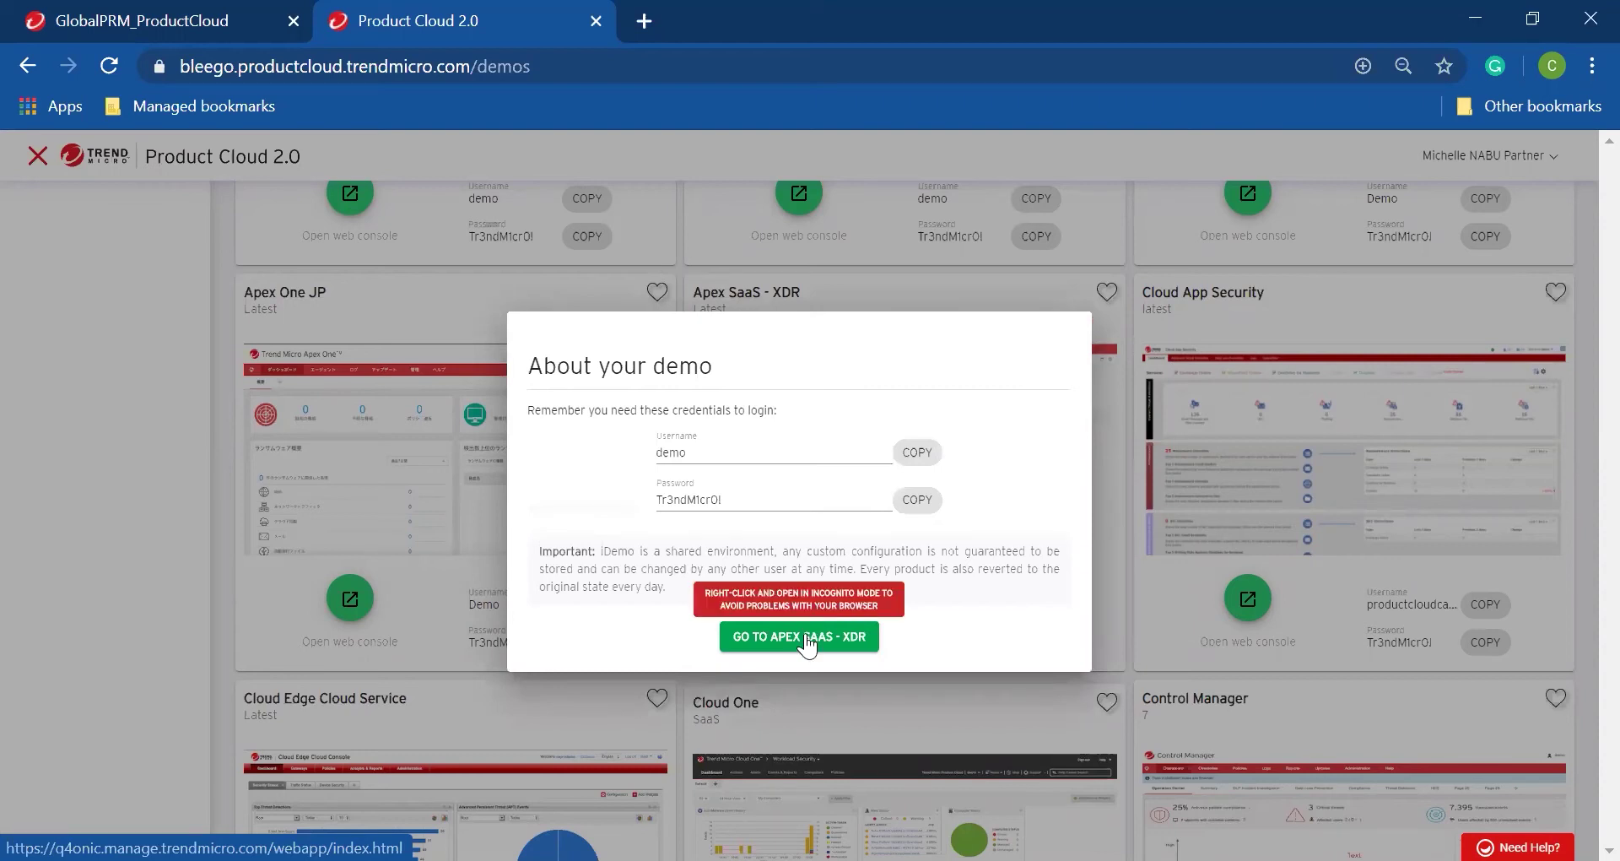
right_click(806, 638)
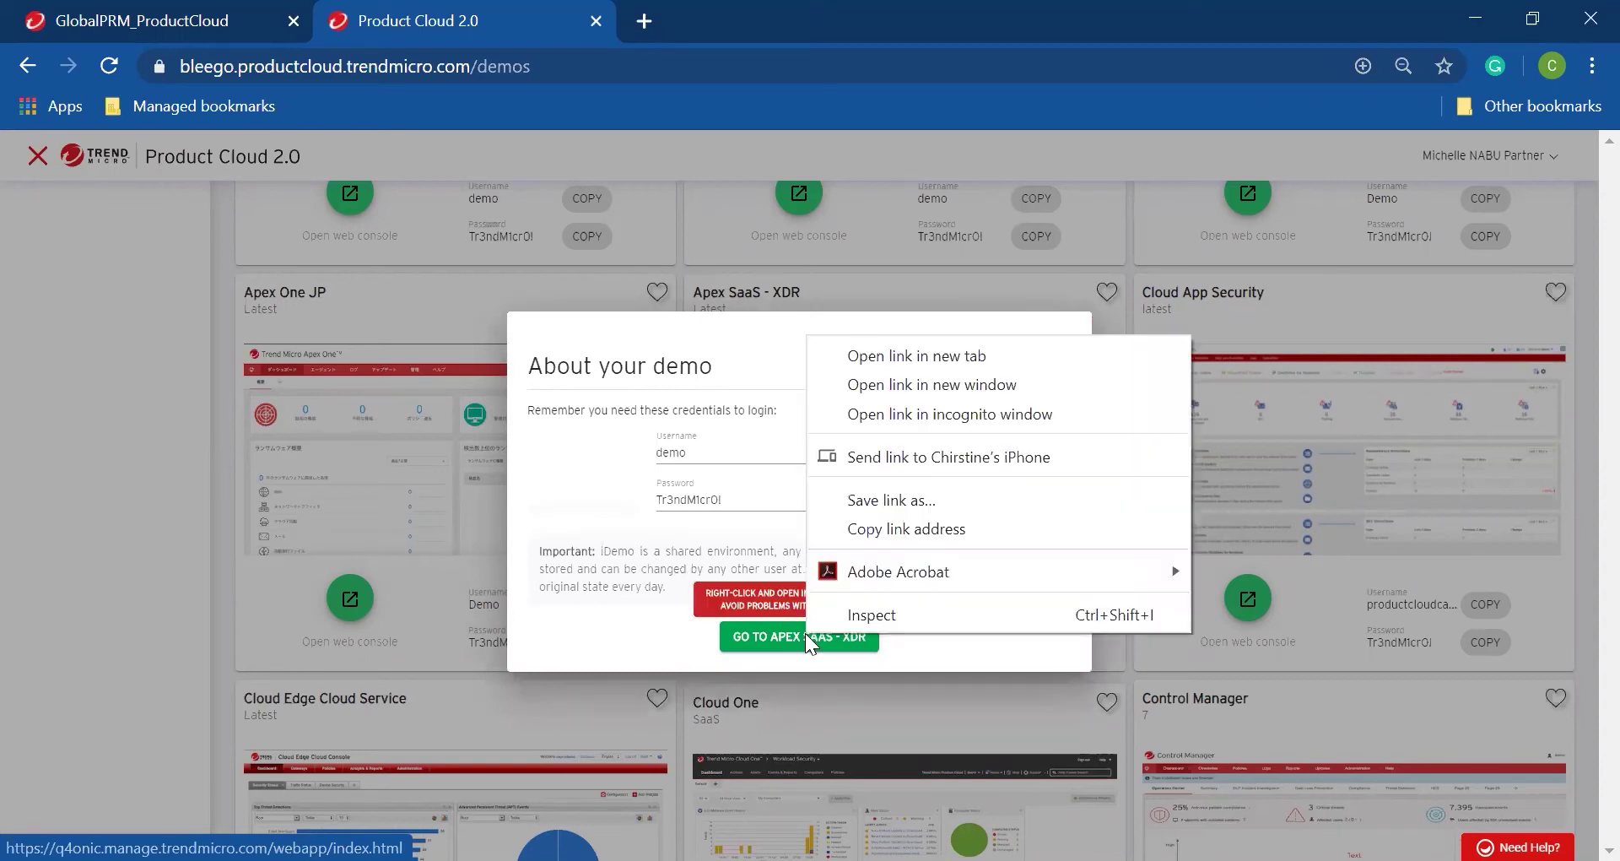
left_click(925, 353)
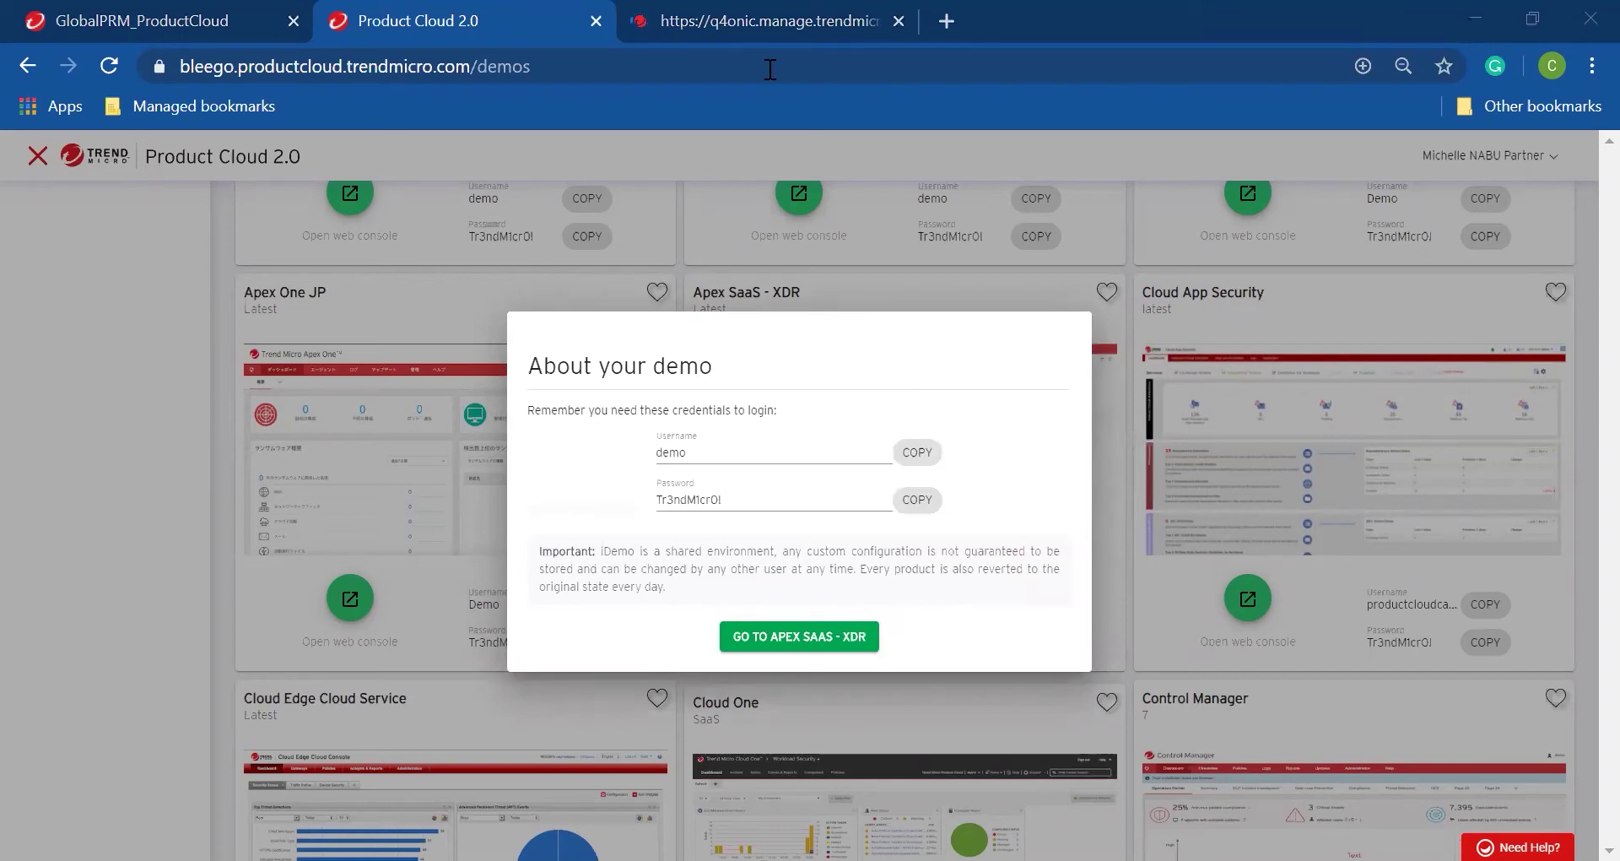
key("ctrl+Tab")
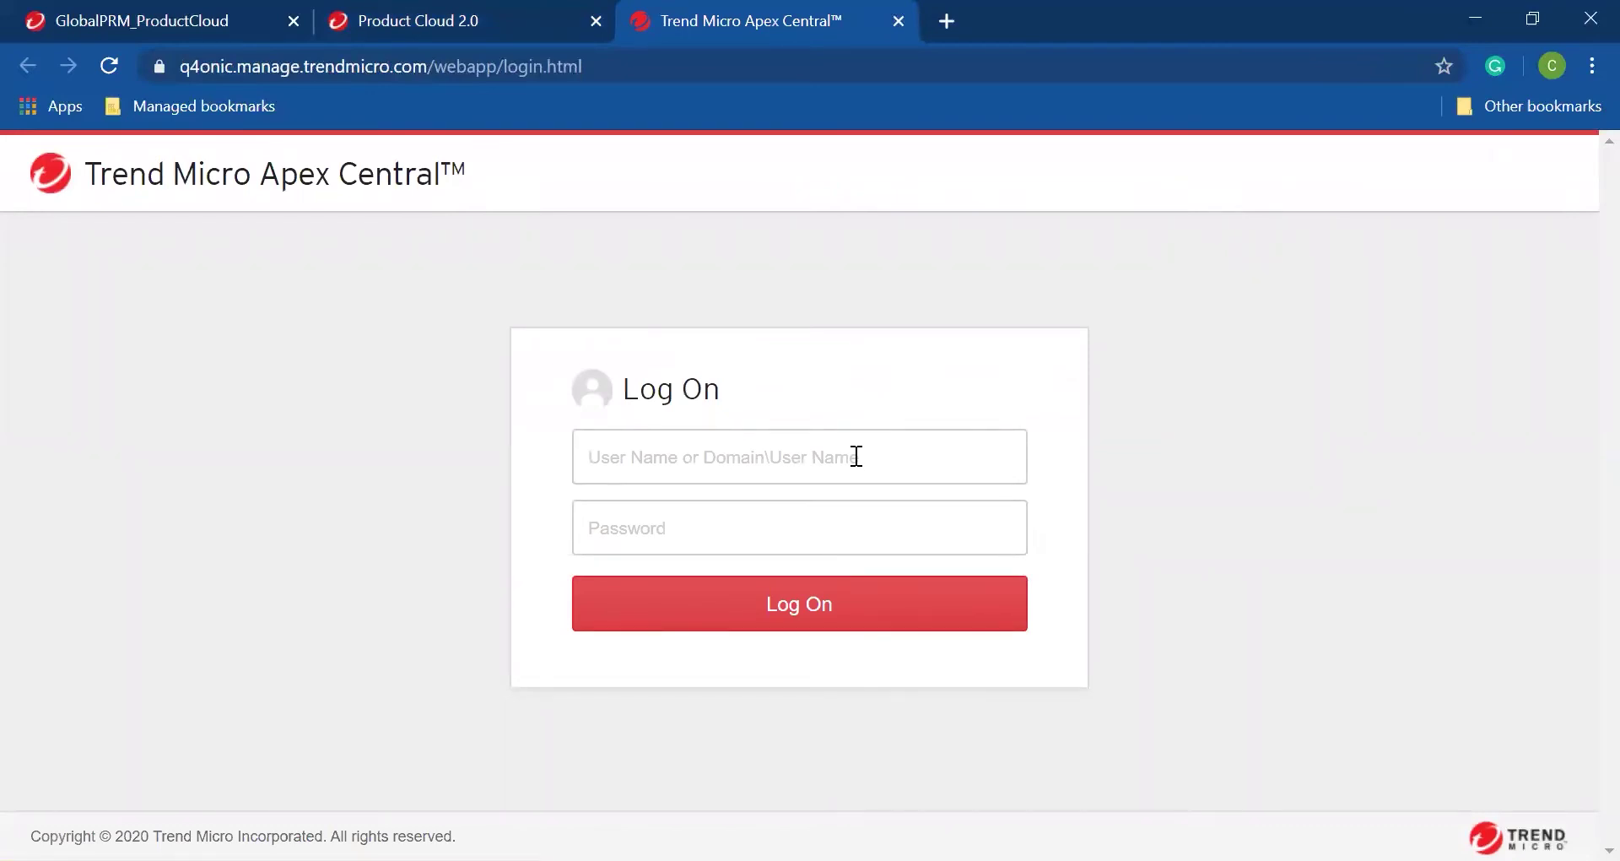
Step: Log on to Apex Central as the demo user, pasting the password copied from Product Cloud
left_click(850, 459)
type("Demo")
left_click(484, 17)
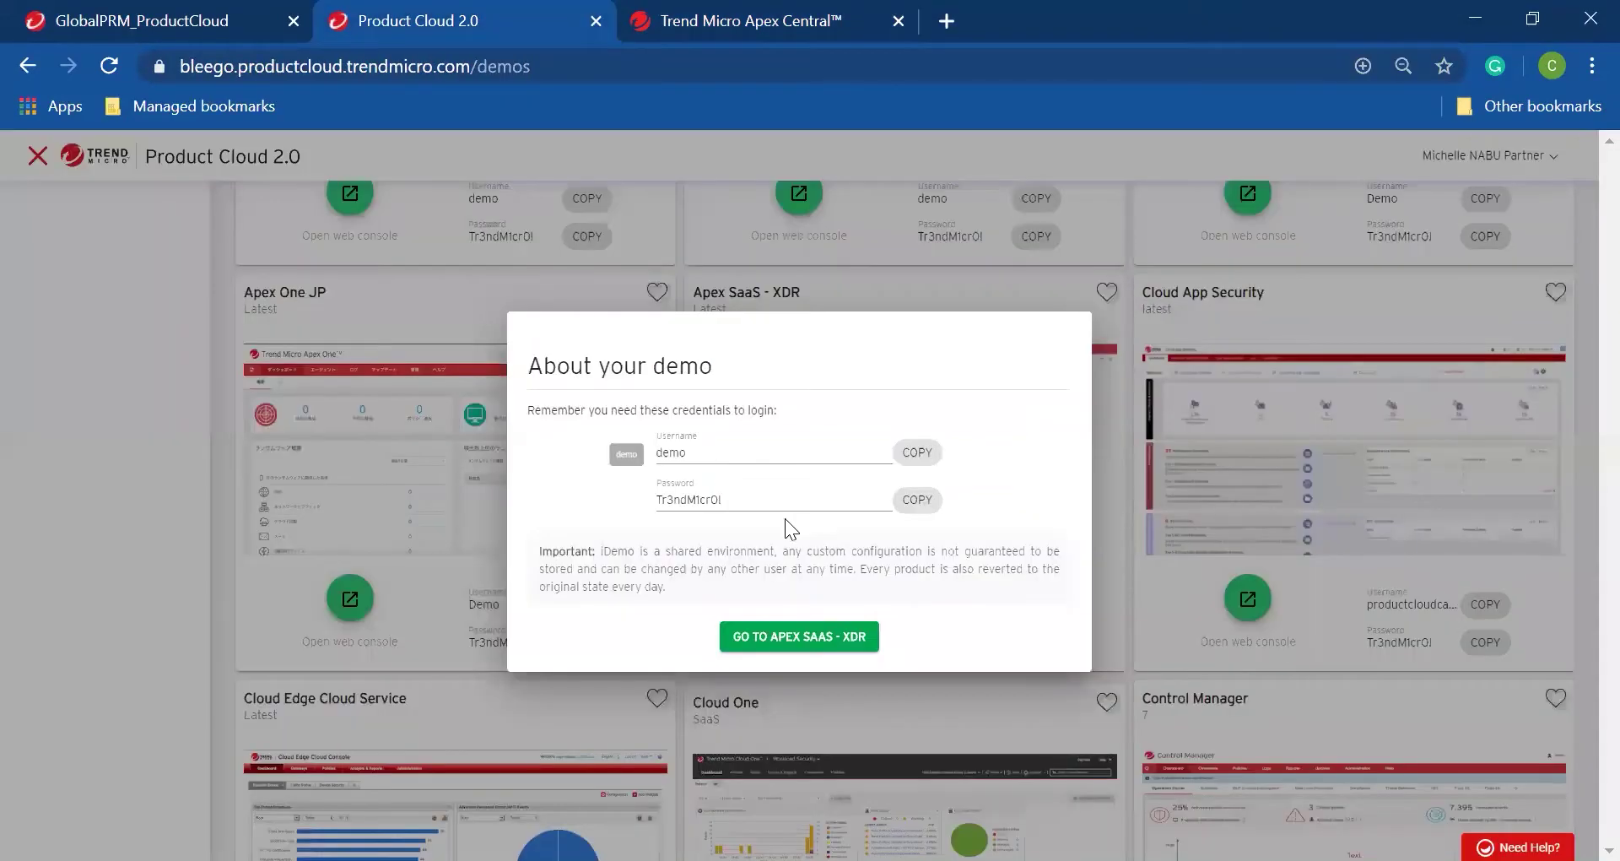
left_click(917, 499)
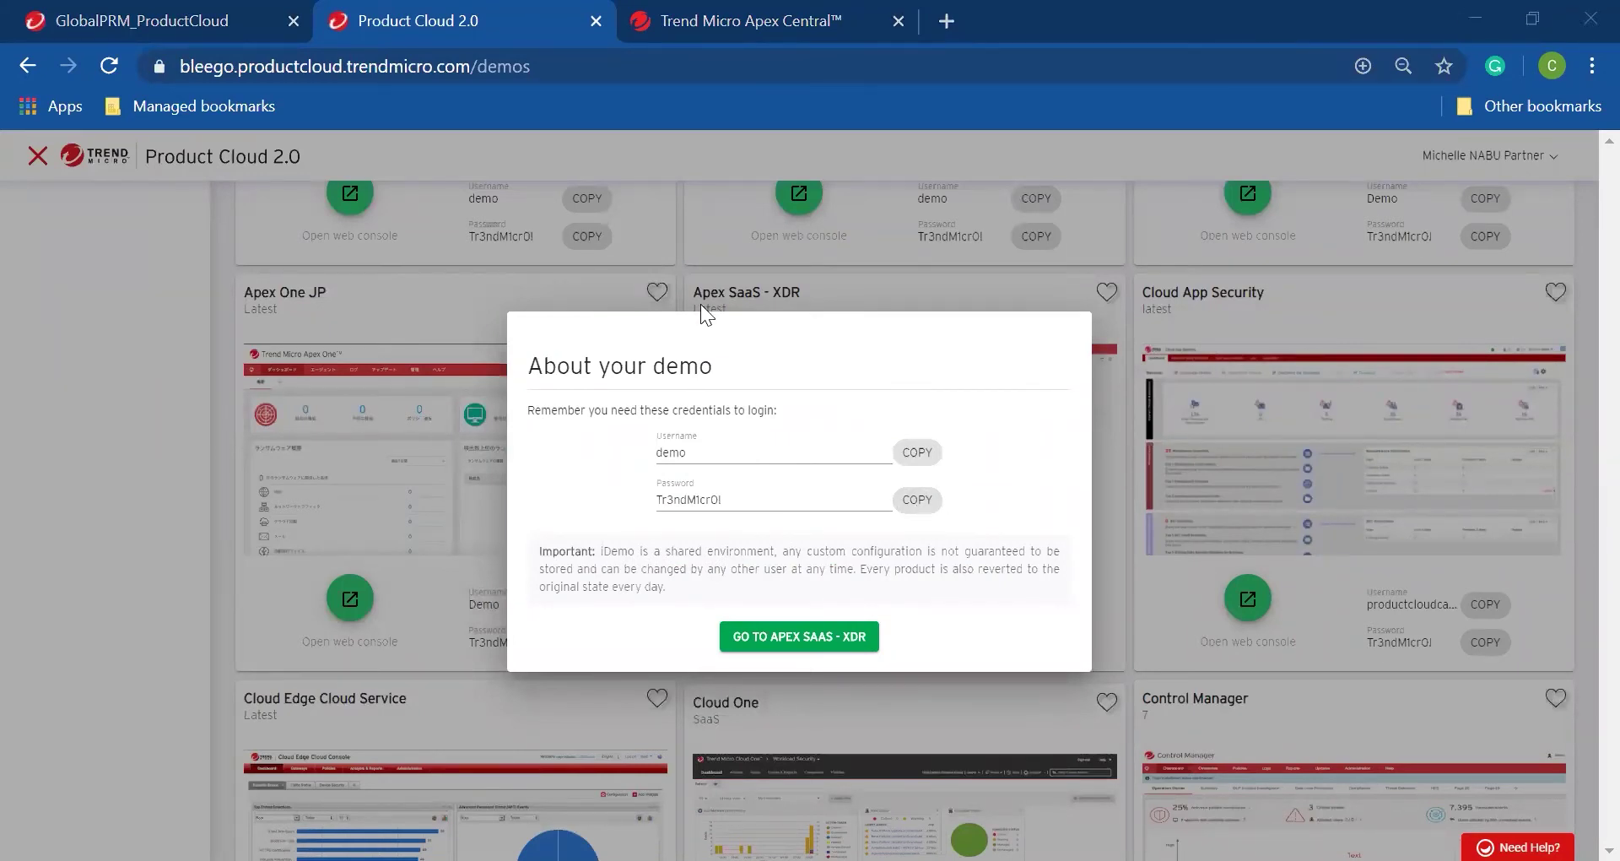
left_click(743, 20)
right_click(743, 525)
left_click(810, 332)
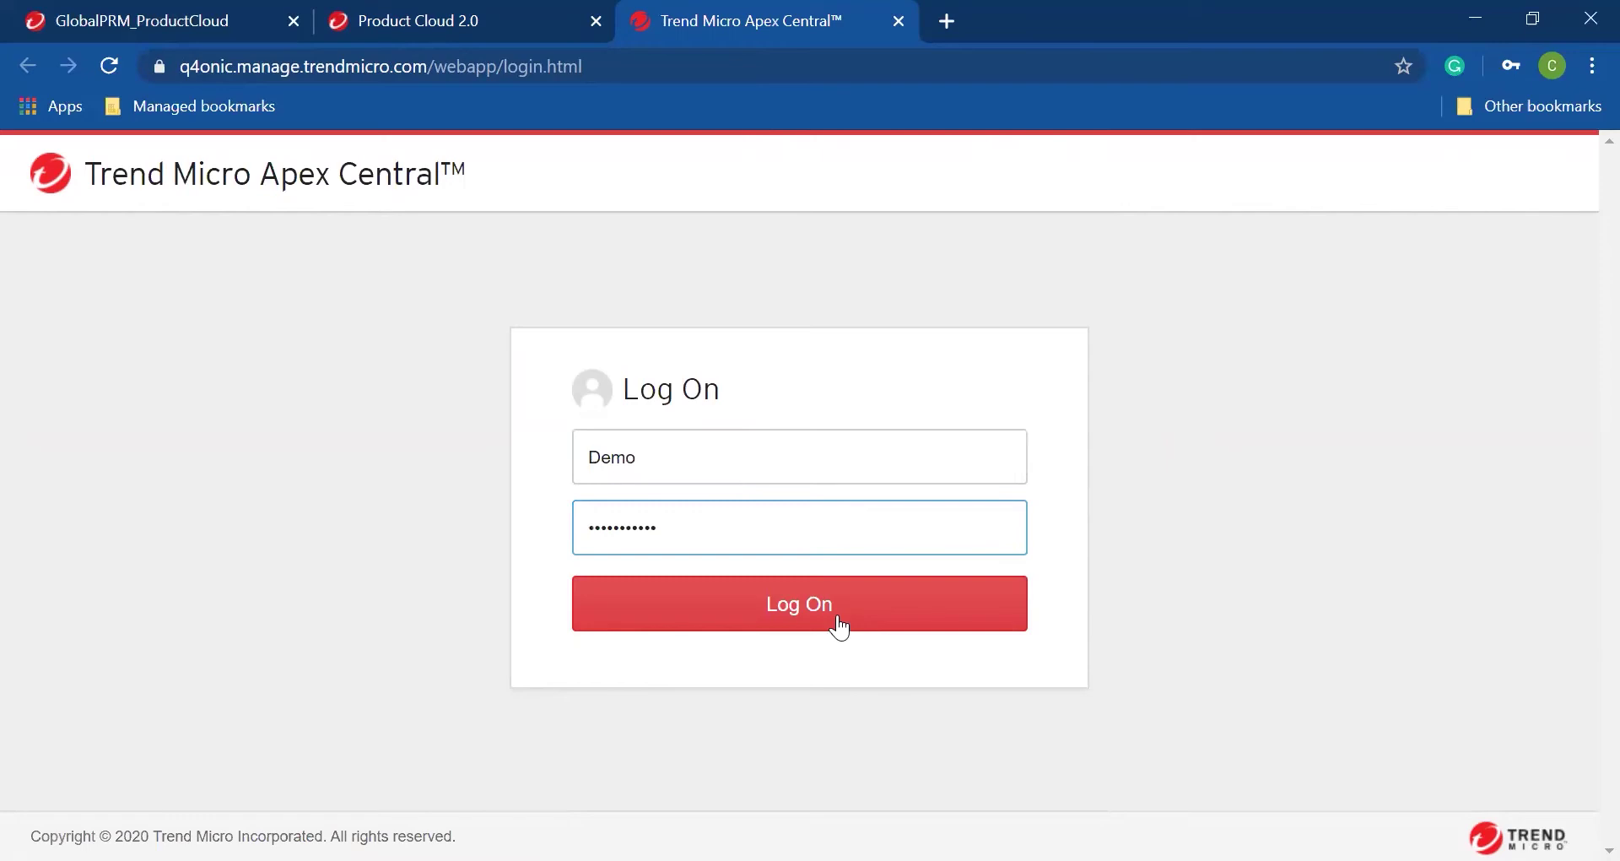
left_click(839, 626)
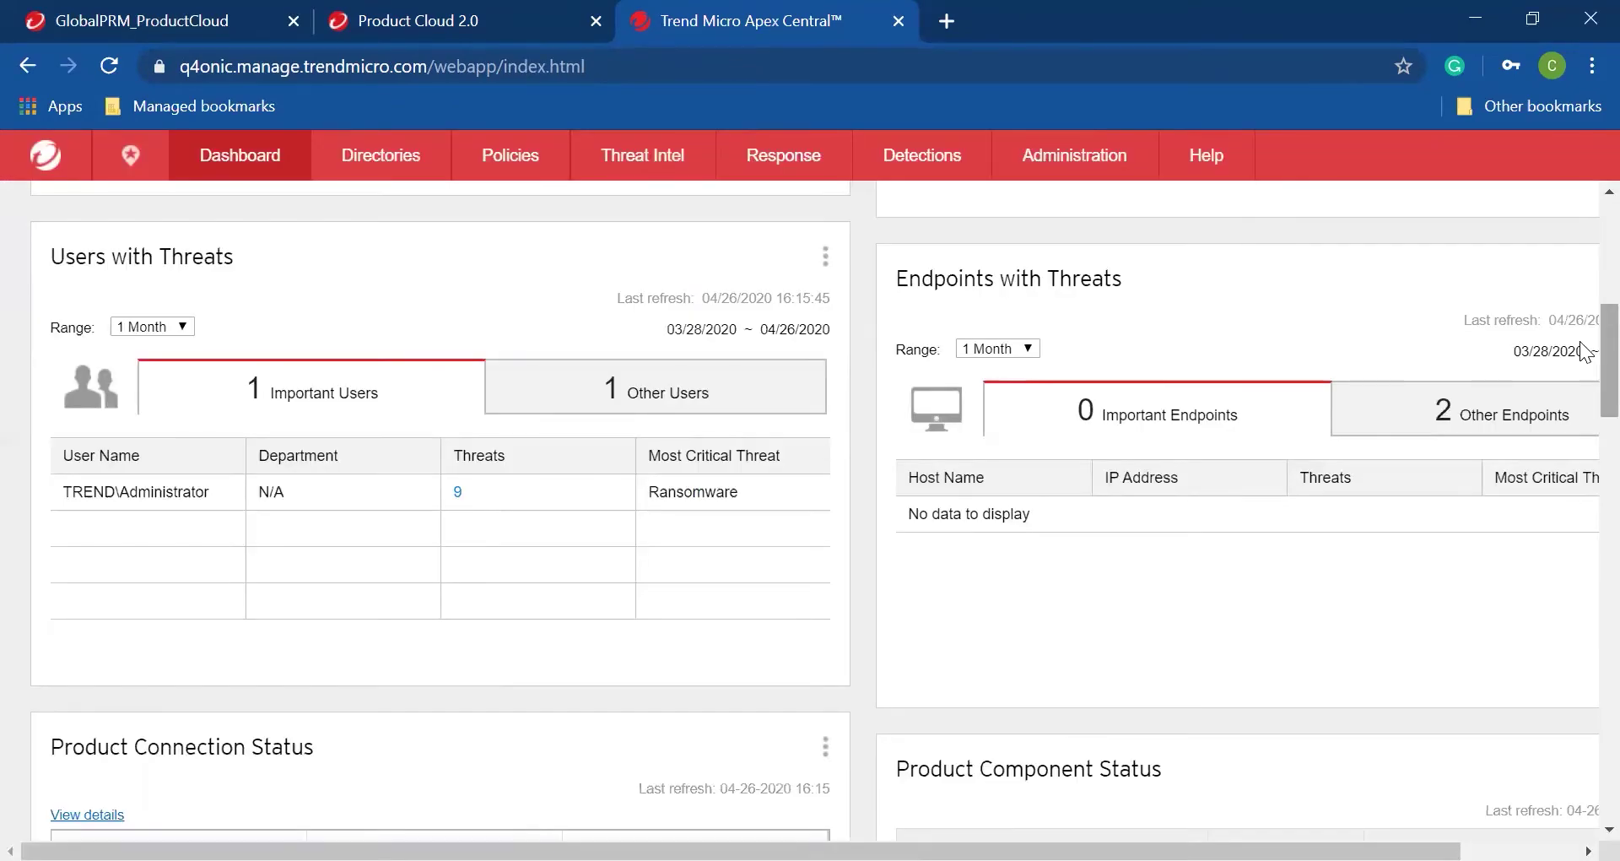
Step: Scroll the dashboard to review the Critical Threats and Ransomware Prevention widgets
scroll(1581, 408, "down", 4)
scroll(1580, 537, "down", 15)
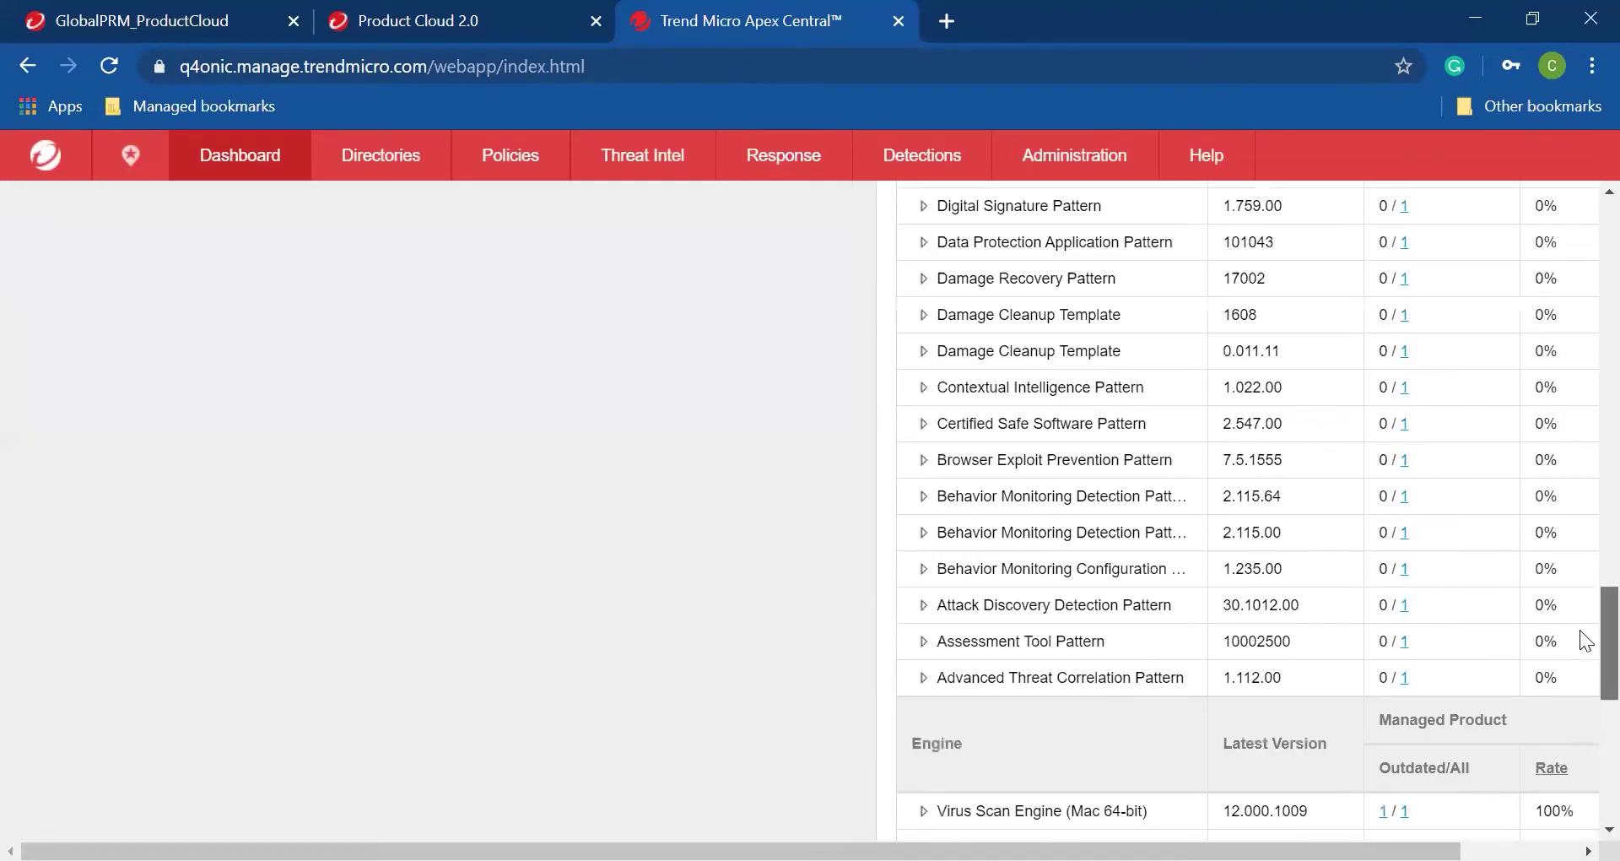
scroll(1581, 633, "down", 10)
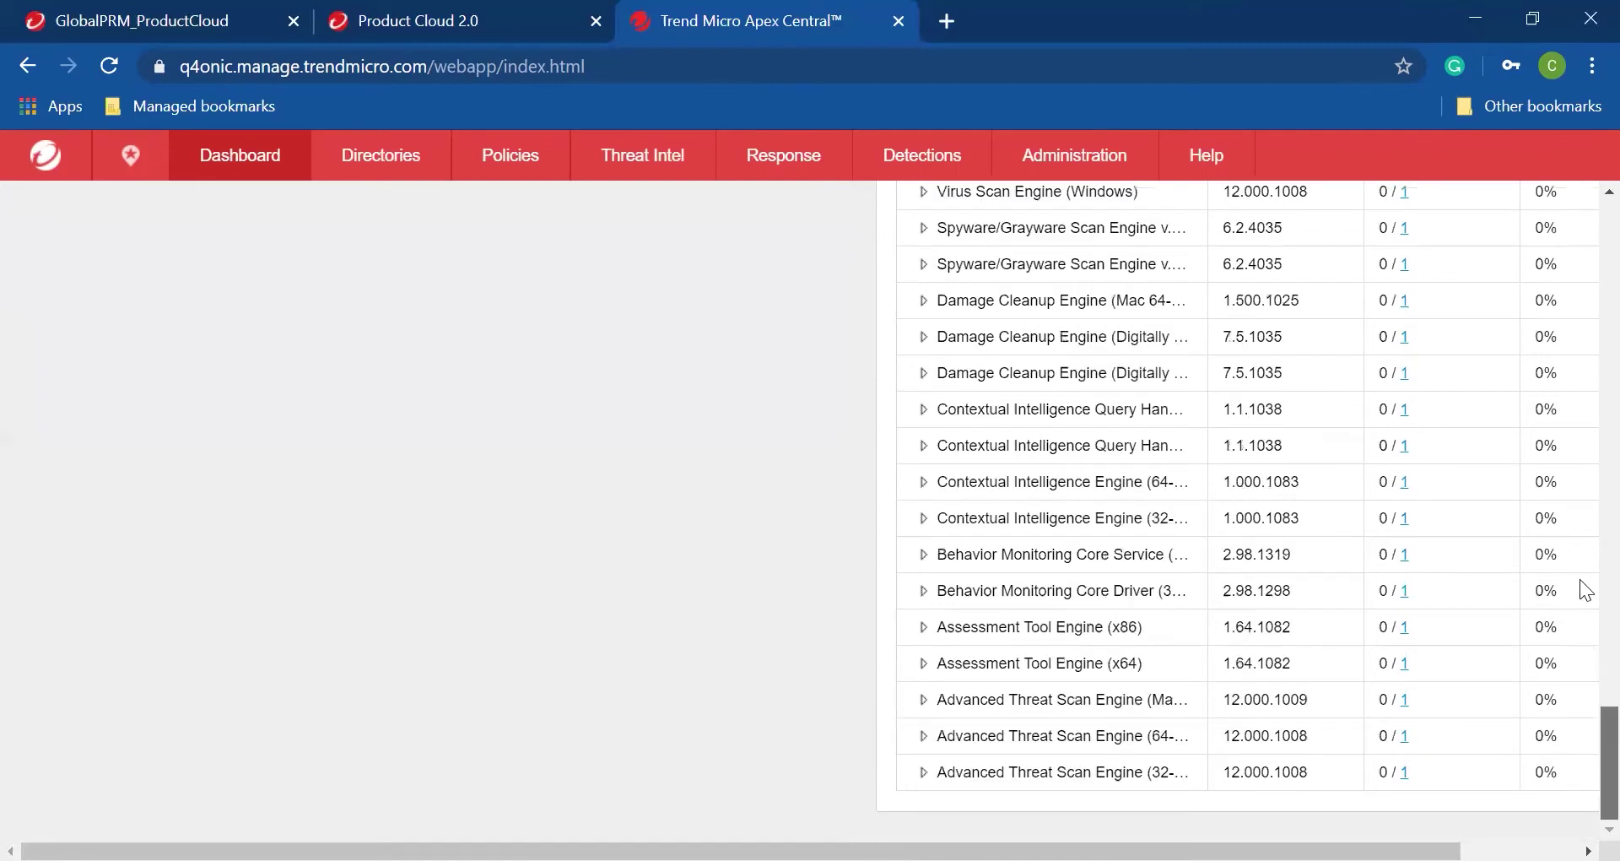
scroll(1583, 507, "up", 8)
scroll(1582, 414, "up", 20)
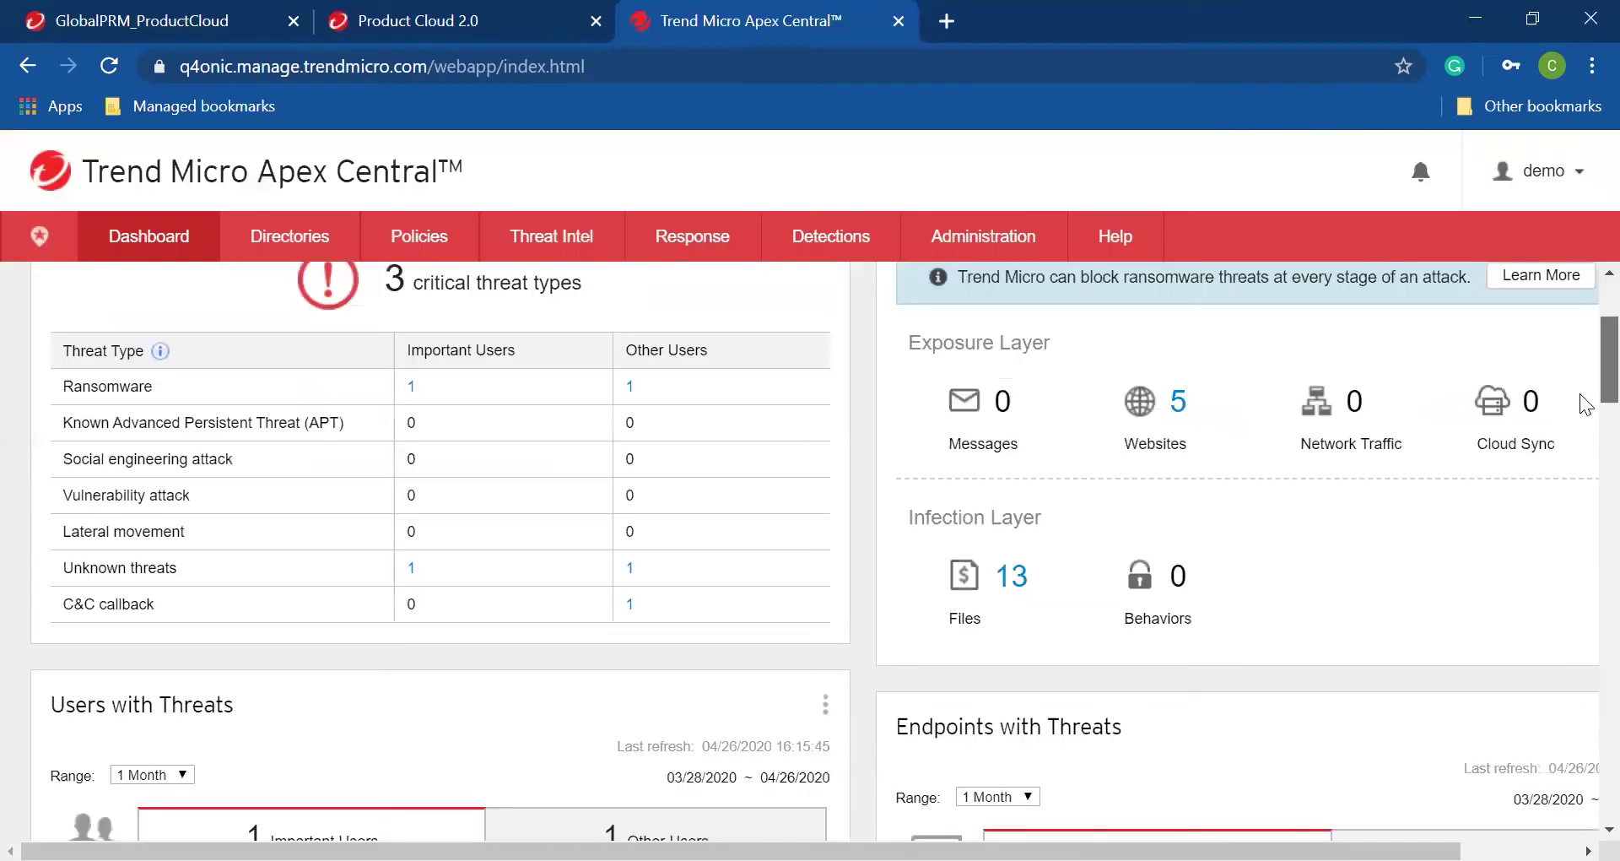
Step: Return to the Product Cloud tab and scroll the demo catalogue back to the top
left_click(438, 26)
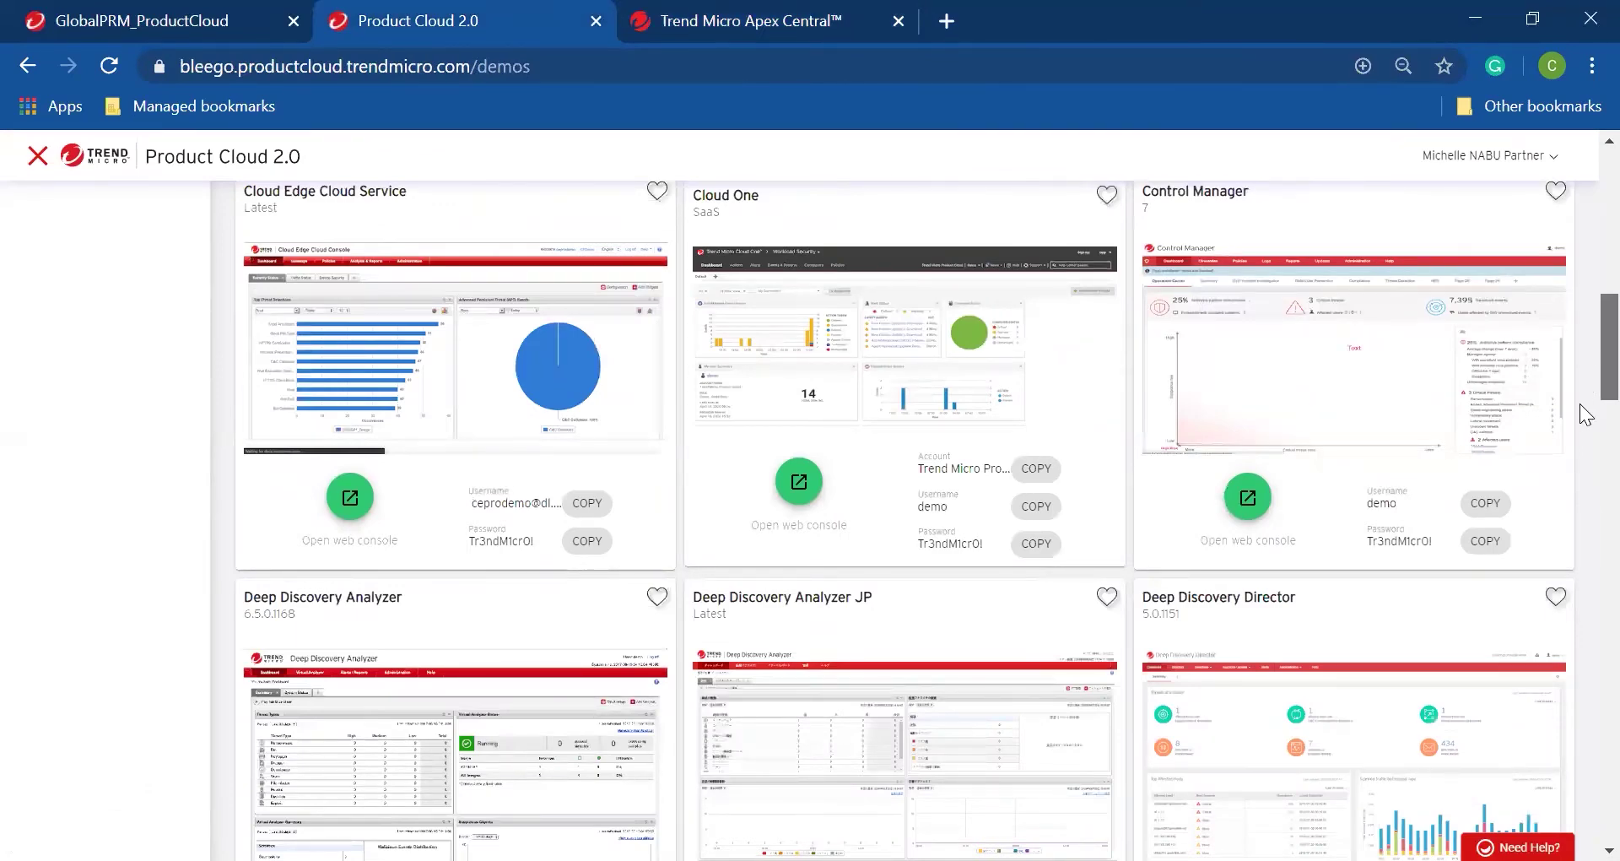
scroll(1586, 413, "down", 5)
scroll(1582, 438, "down", 5)
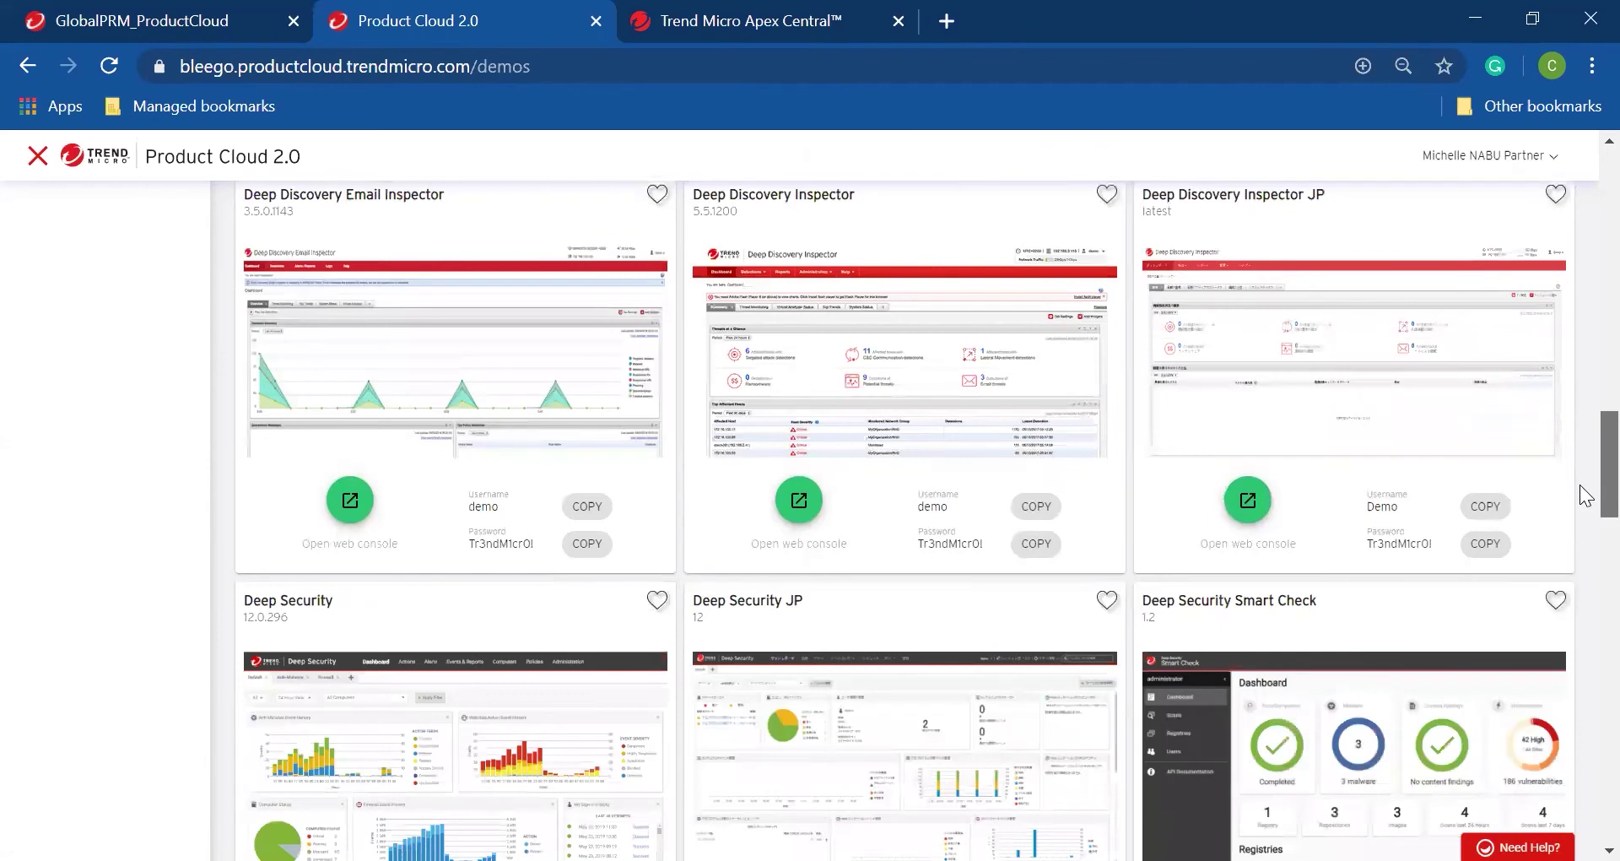
scroll(1586, 574, "down", 5)
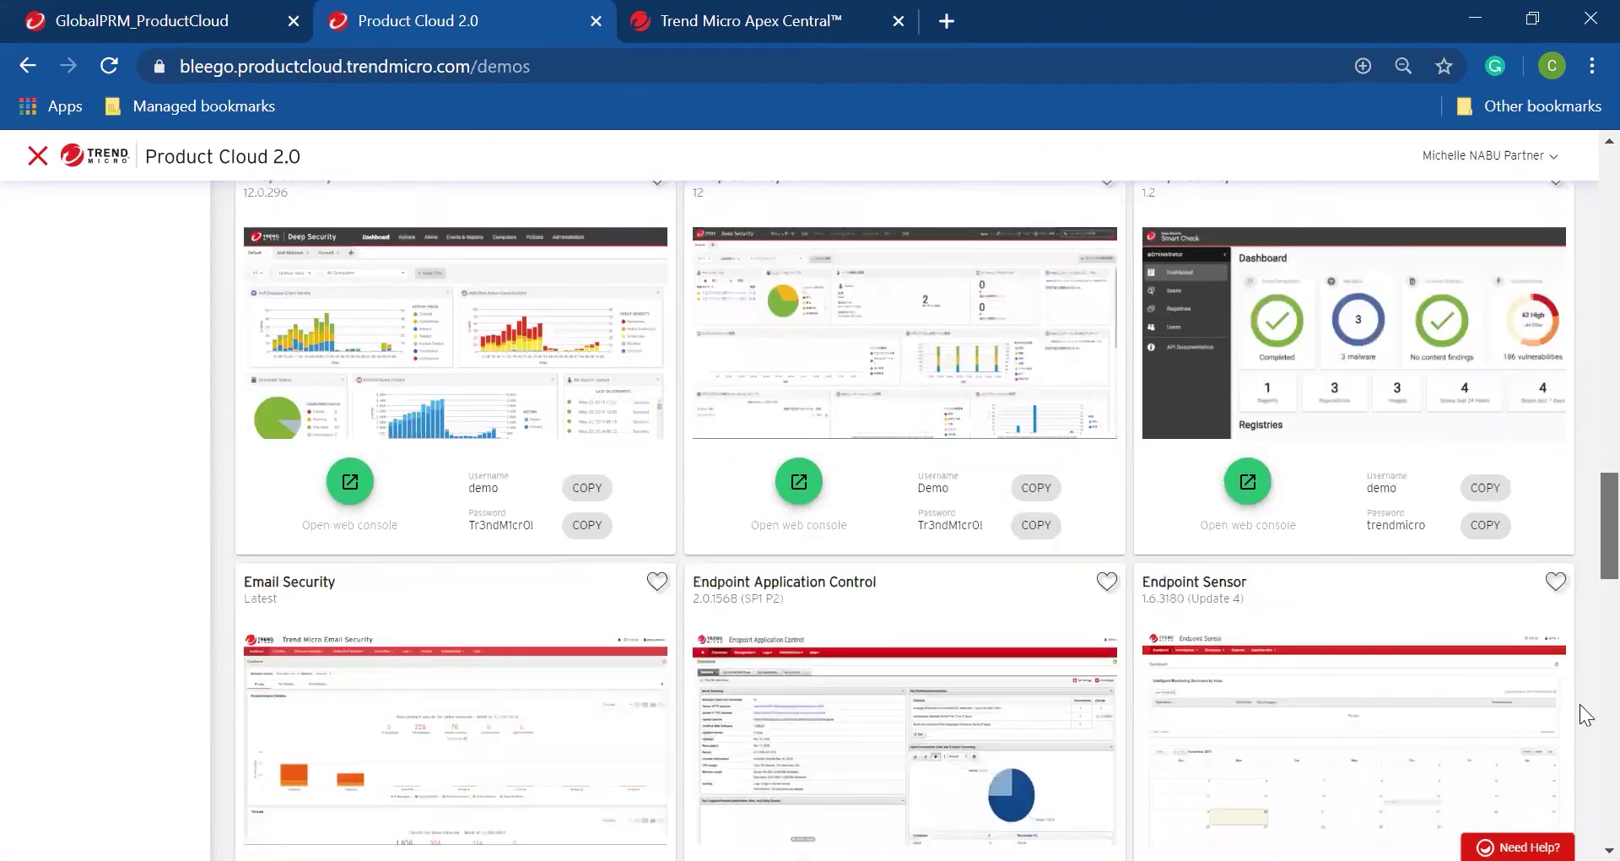
scroll(1586, 716, "down", 6)
scroll(1580, 506, "up", 8)
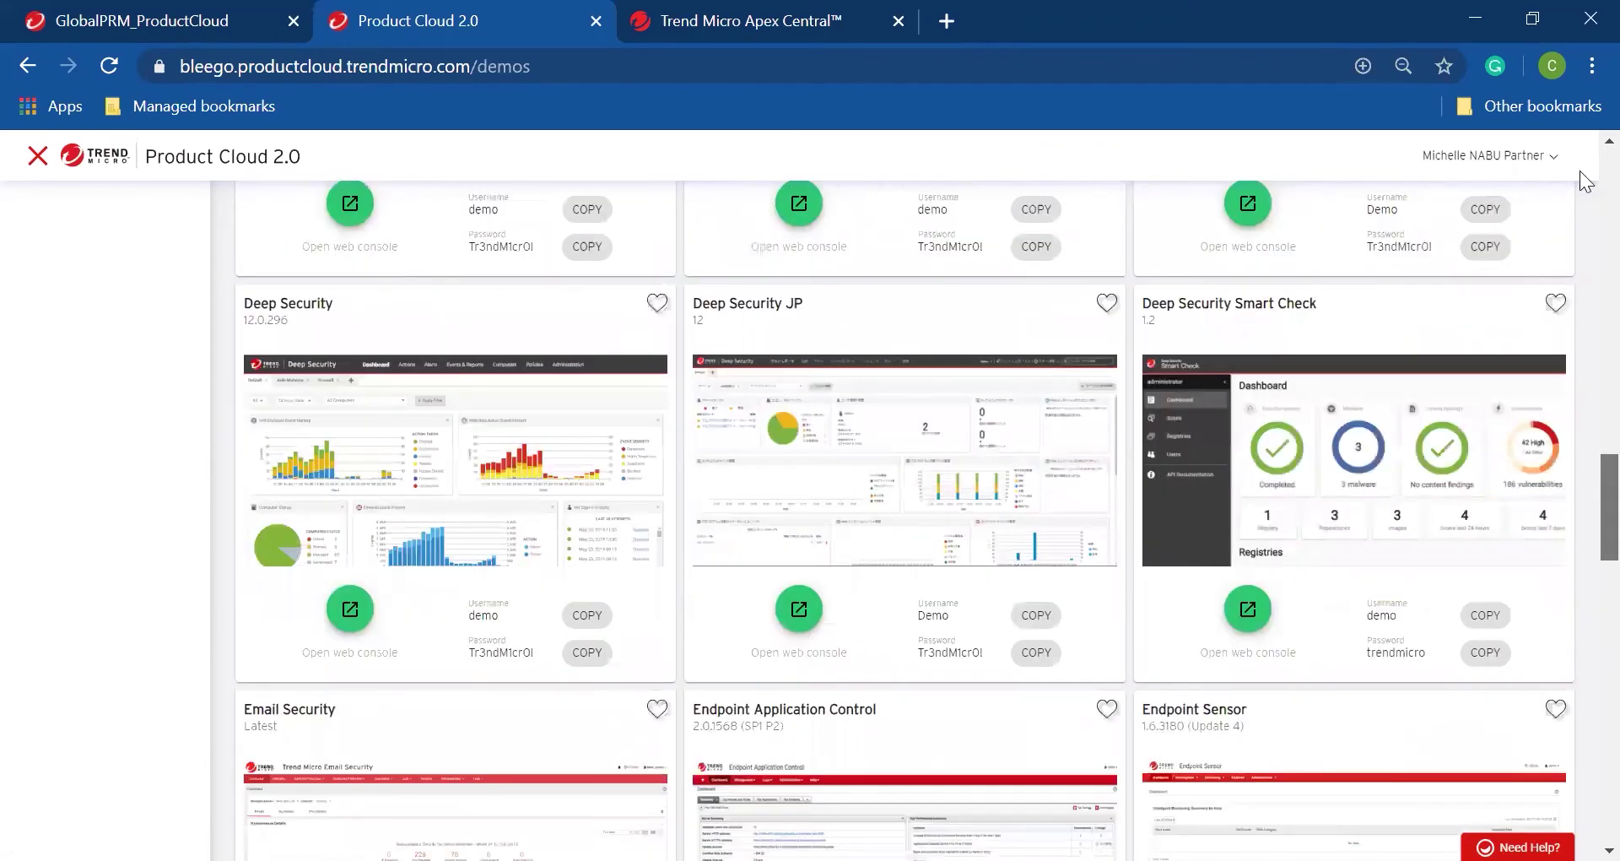
scroll(1586, 181, "up", 20)
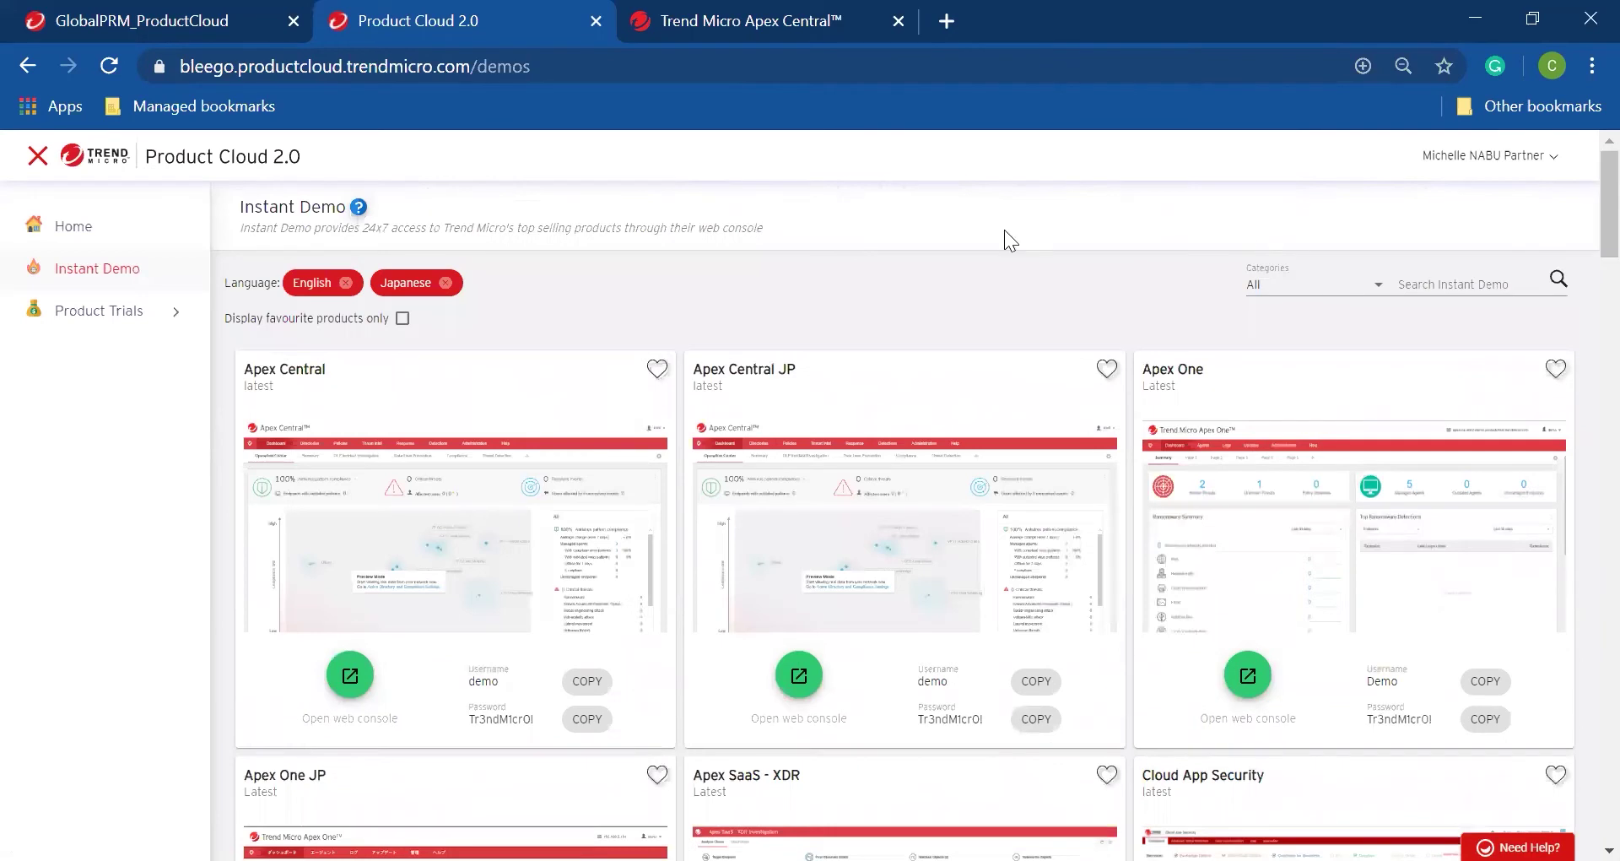
Step: Run the Instant Demo guided tour through the tile explanation and credentials tip
left_click(359, 208)
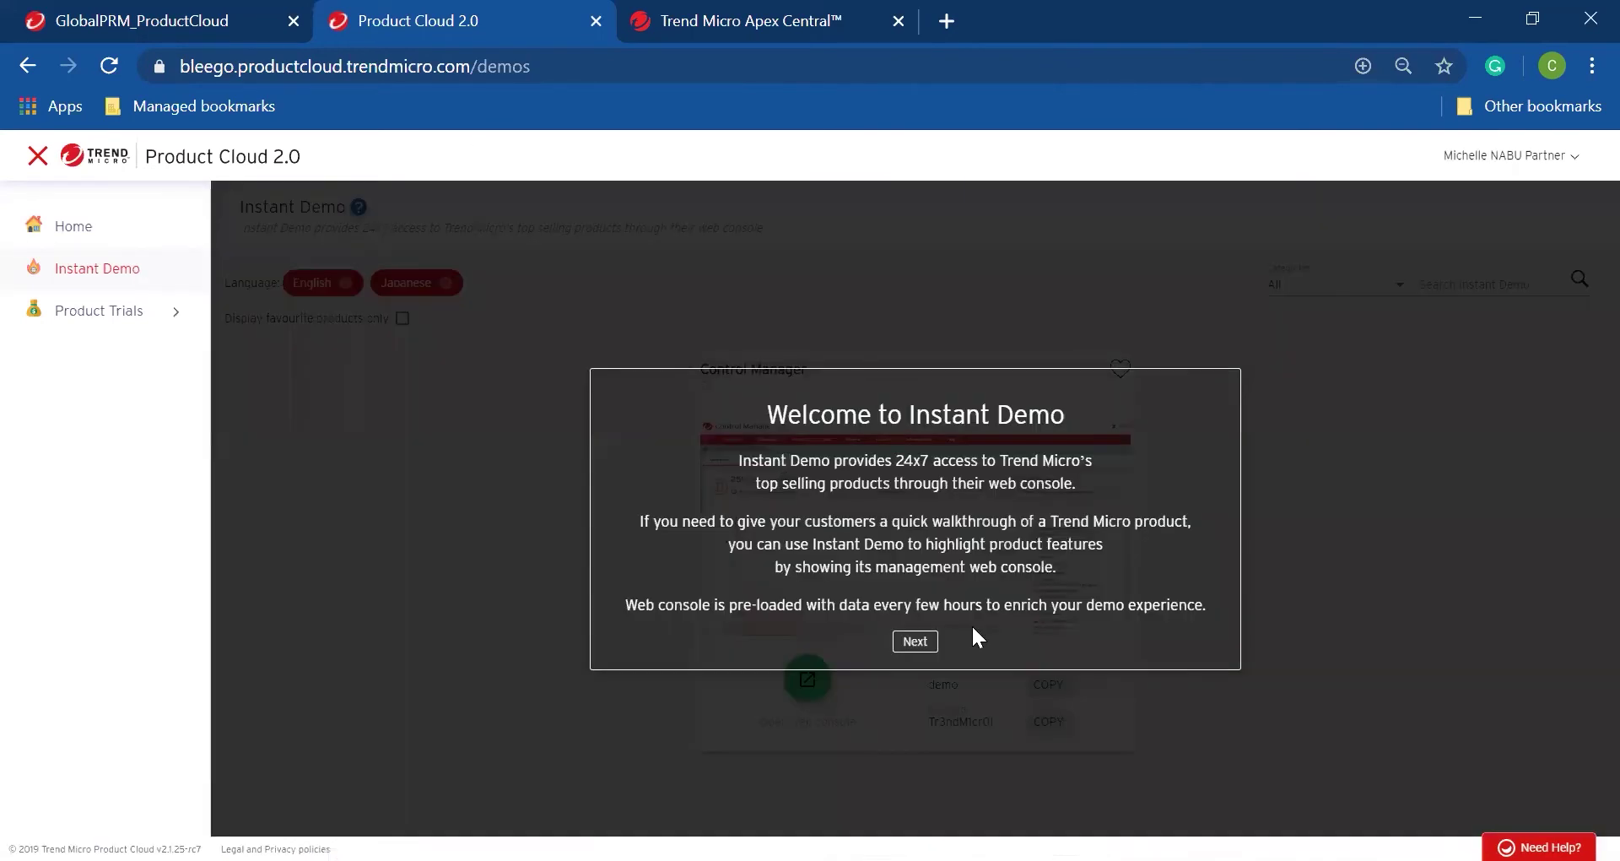
left_click(915, 645)
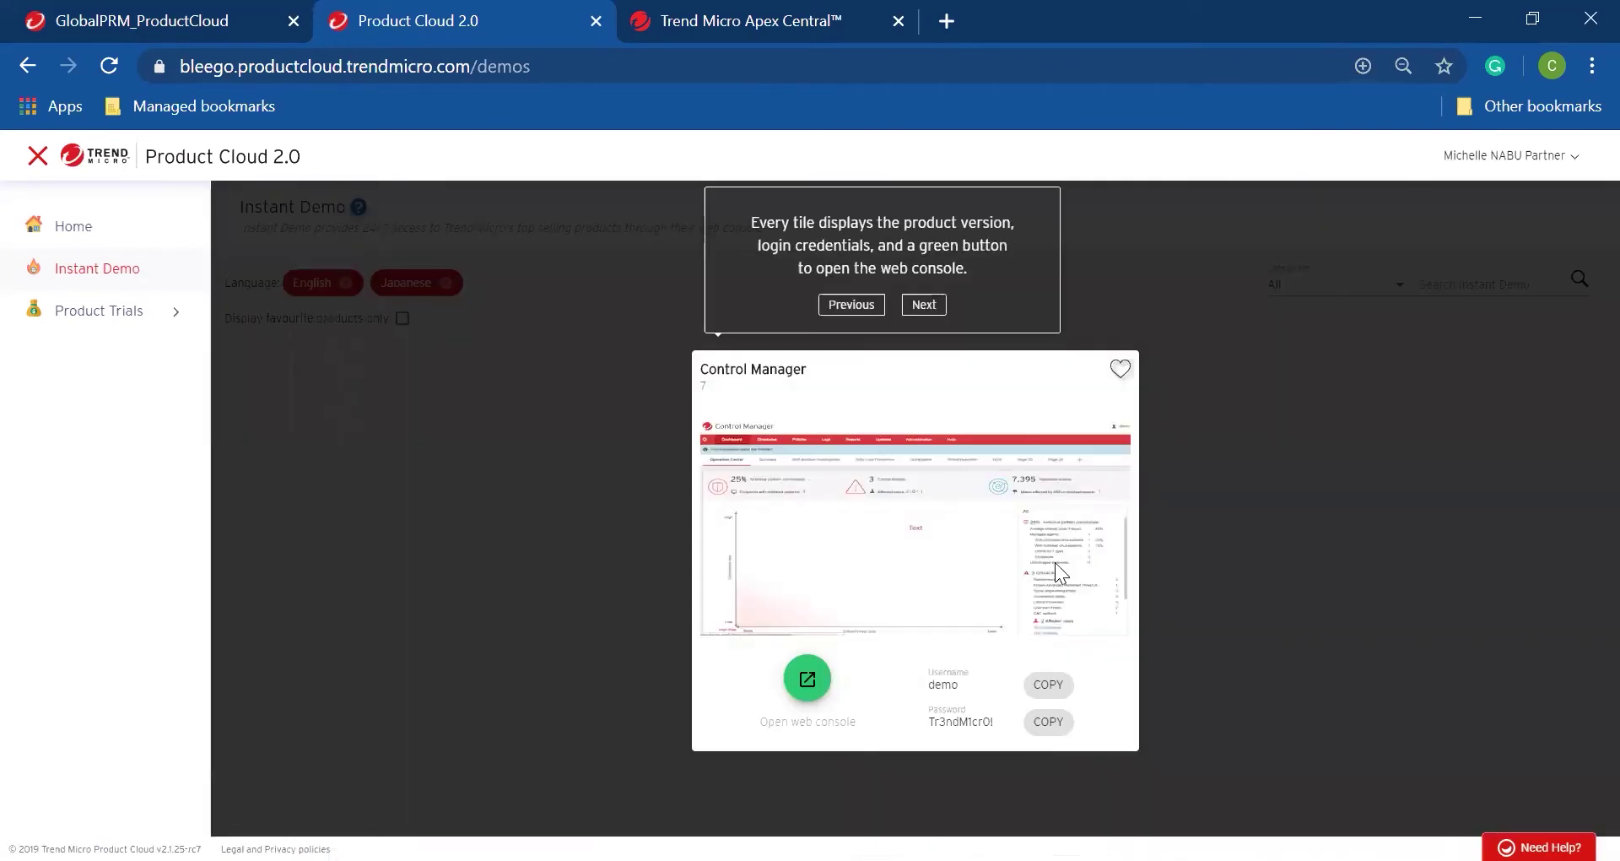
left_click(923, 303)
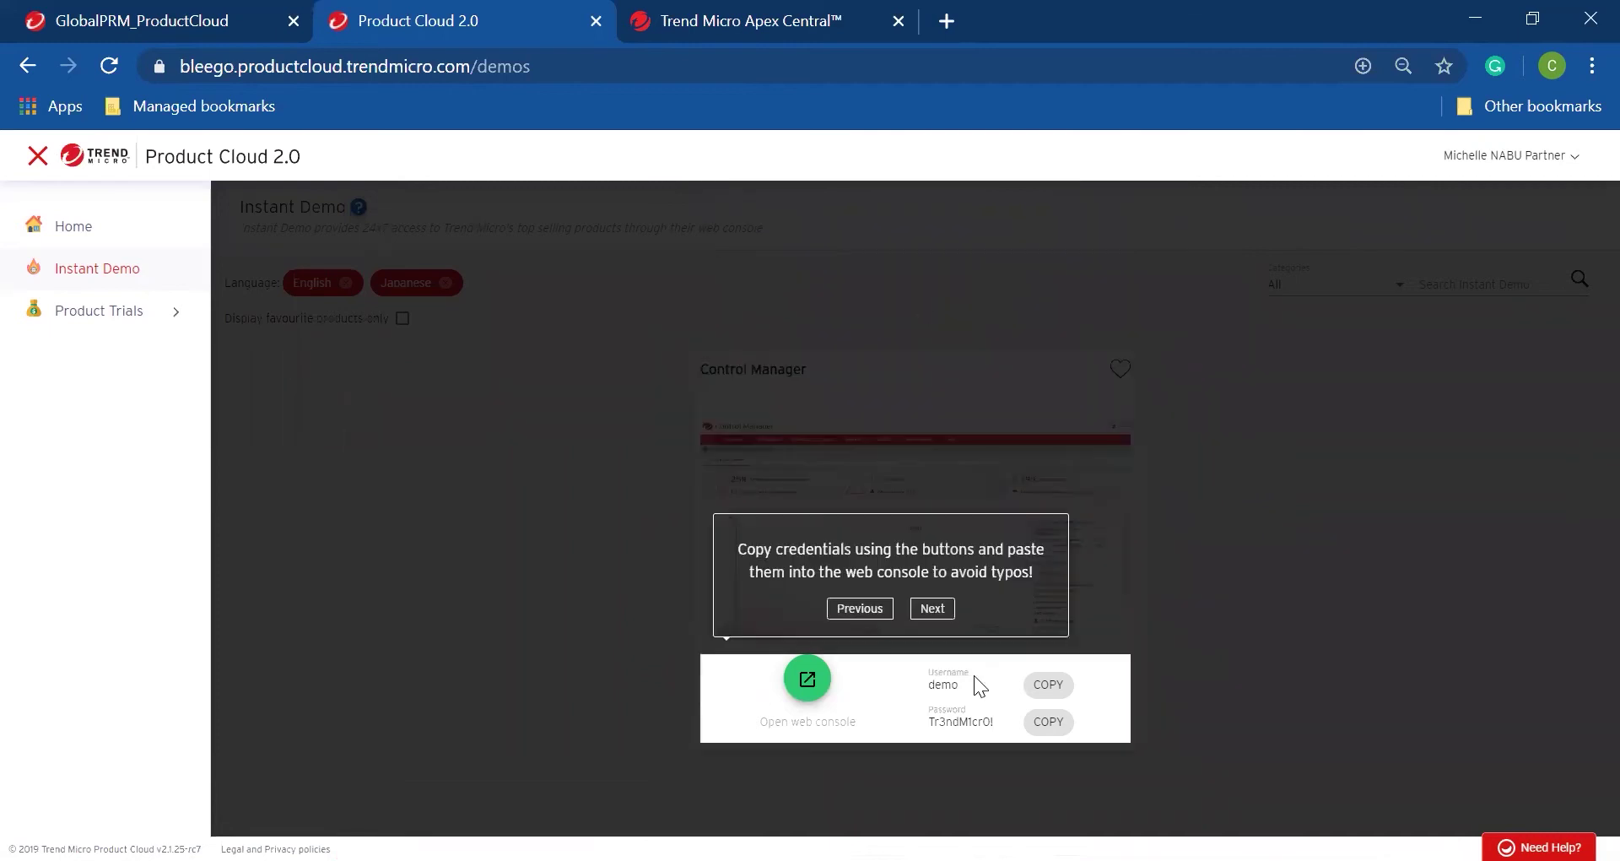
left_click(943, 608)
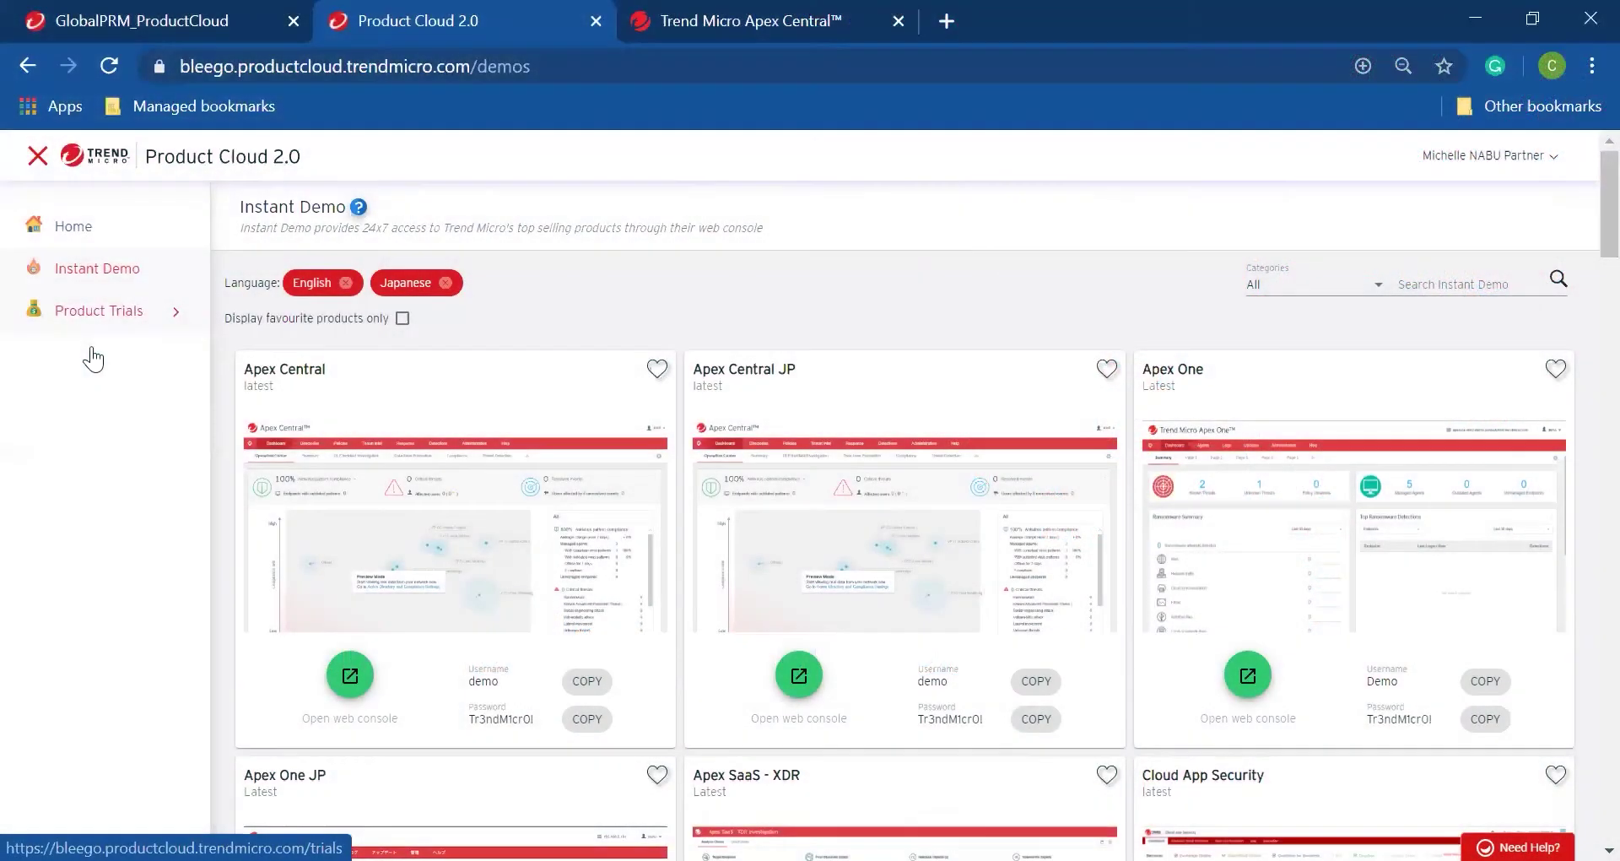
Step: Open My Prospects under Product Trials, then go to the Invite Customers page
left_click(77, 319)
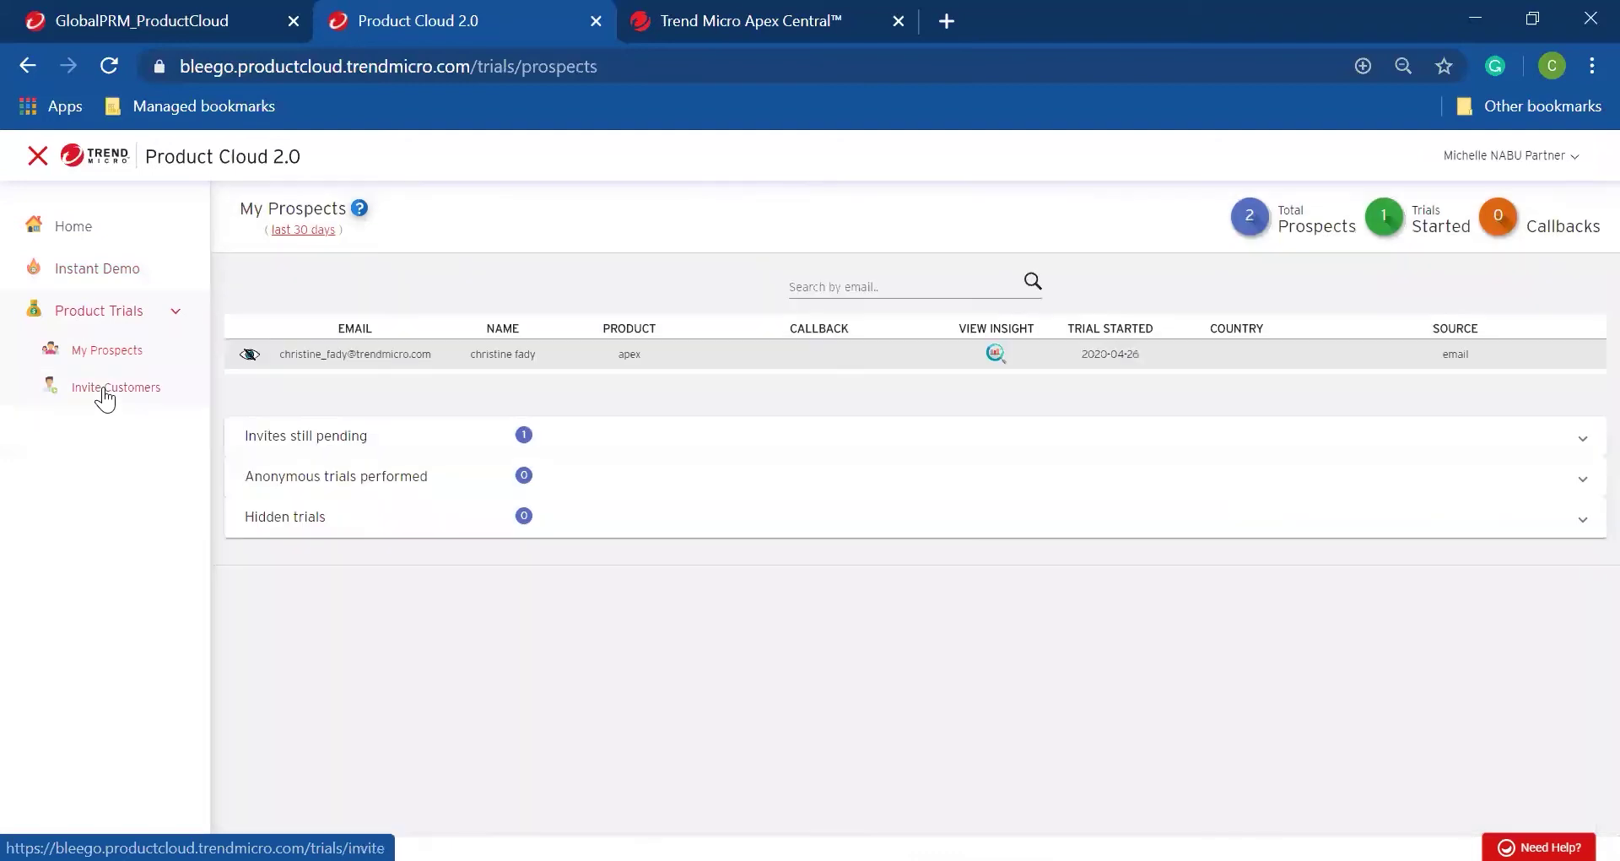
left_click(105, 391)
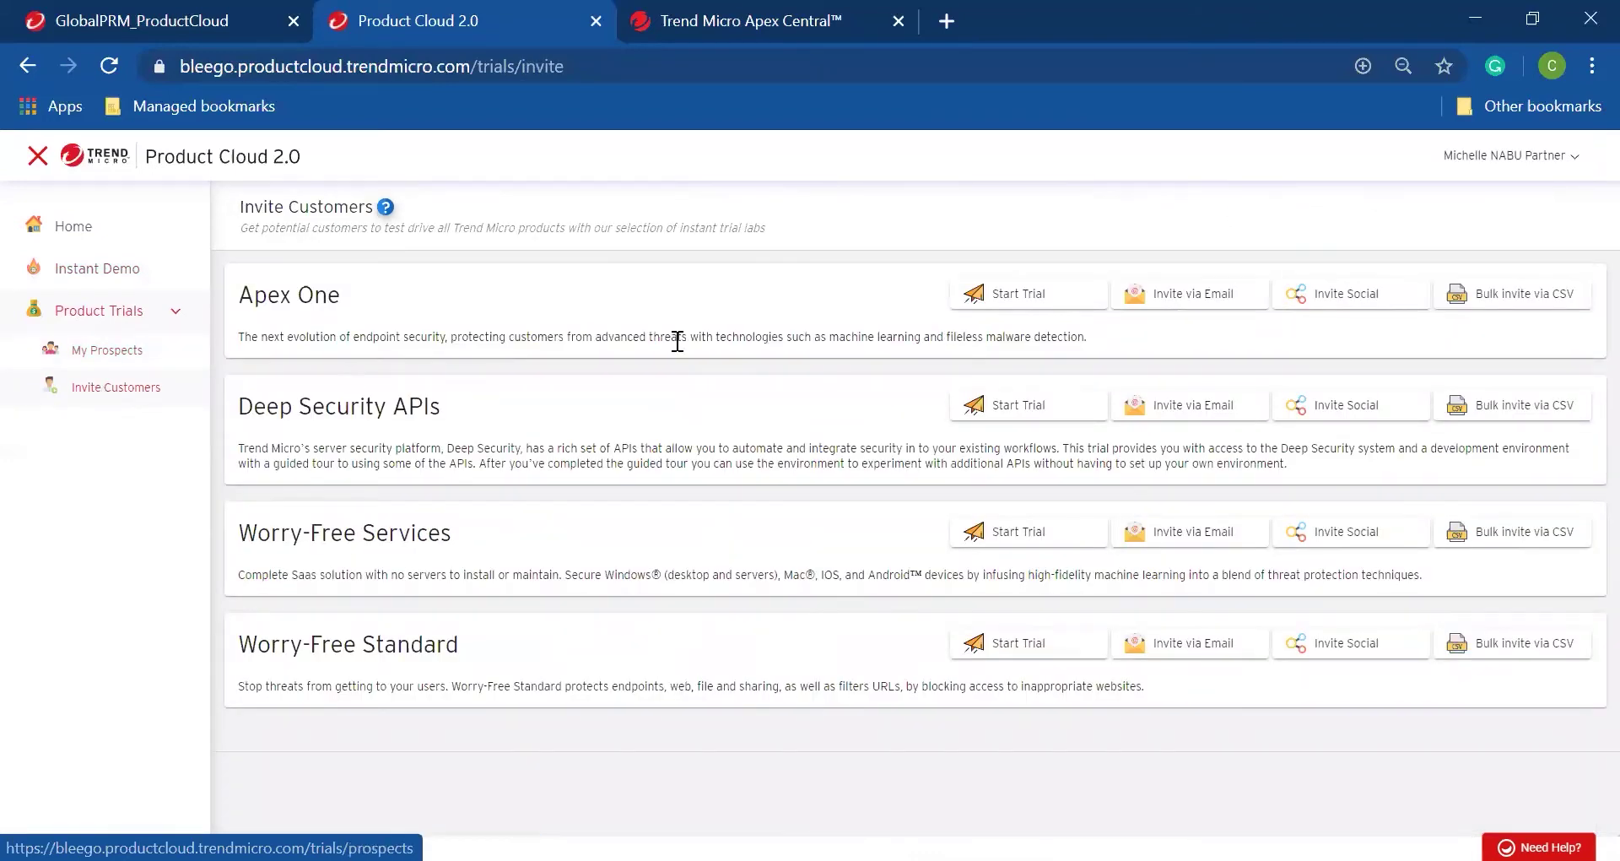
Step: Start an Apex One email invite and enter the test customer's name and email address
left_click(1178, 297)
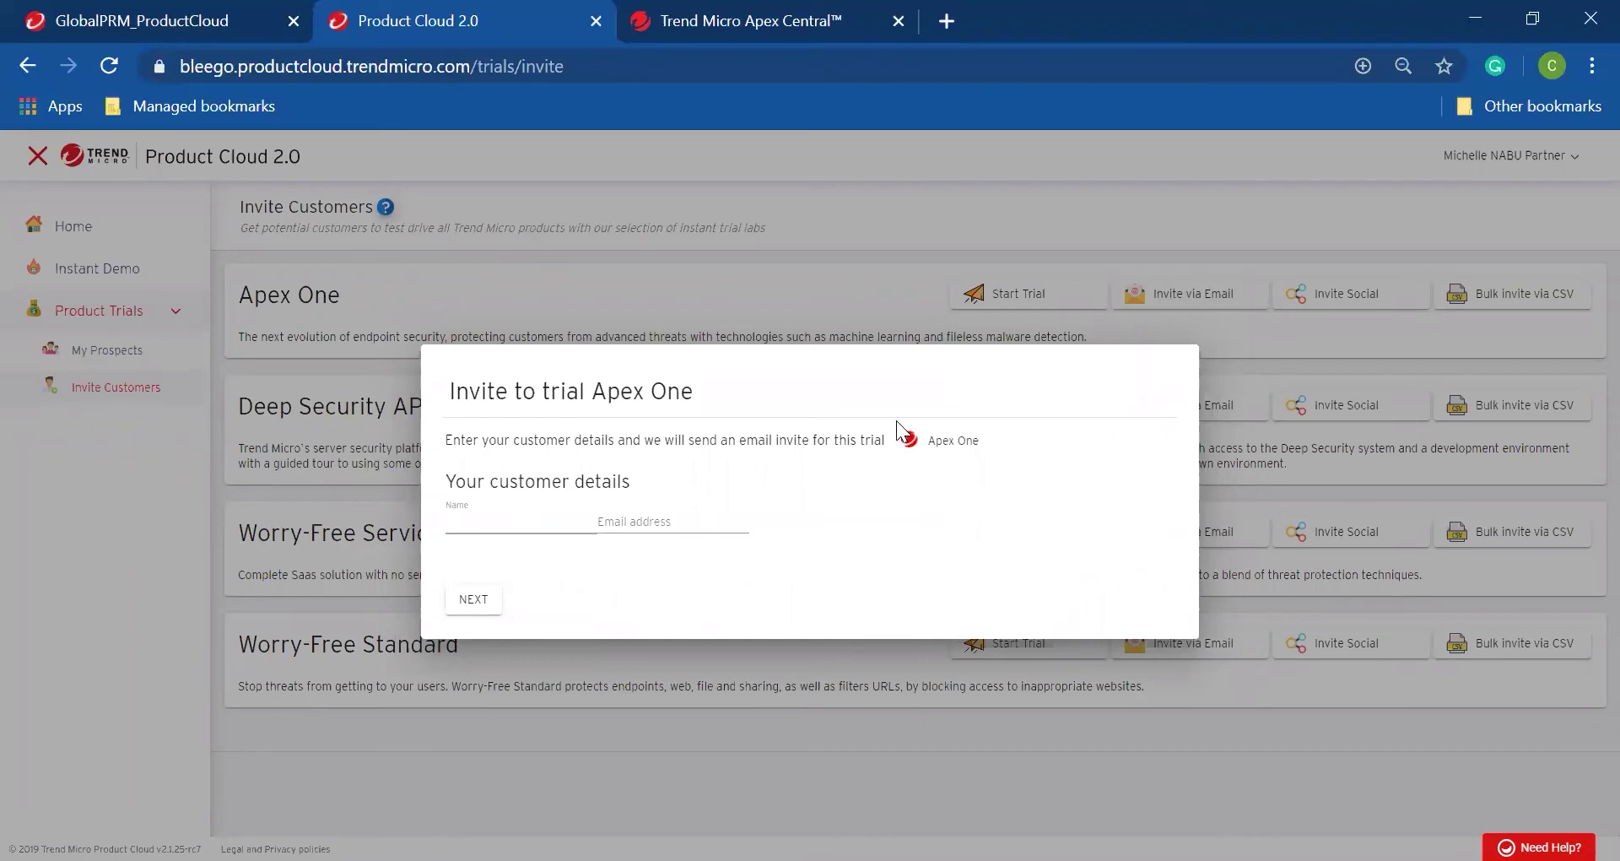
type("test")
left_click(659, 518)
left_click(670, 555)
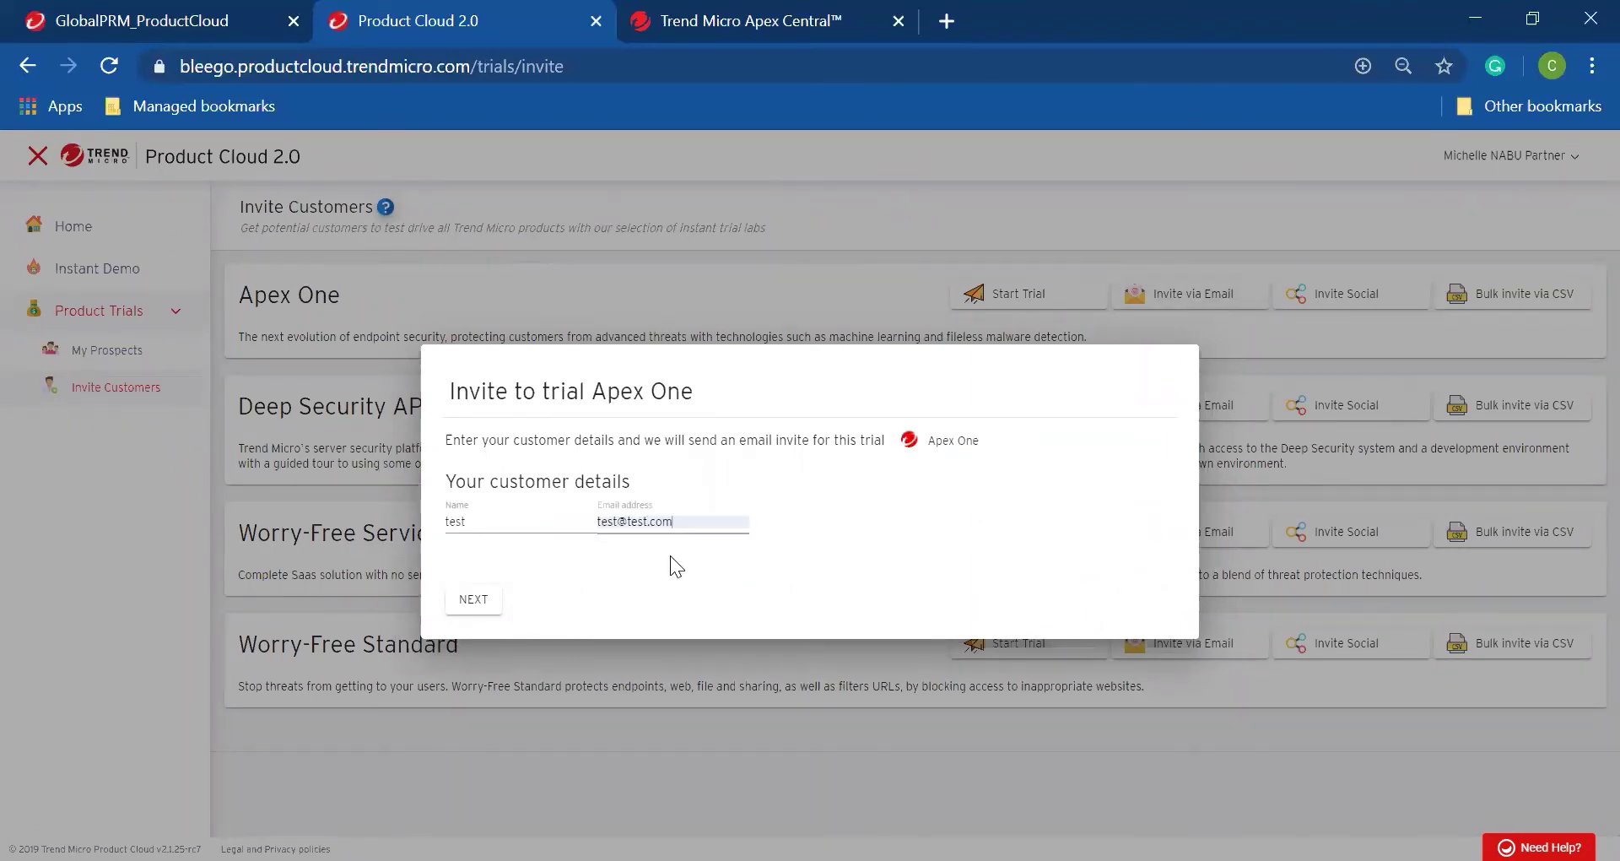
left_click(474, 600)
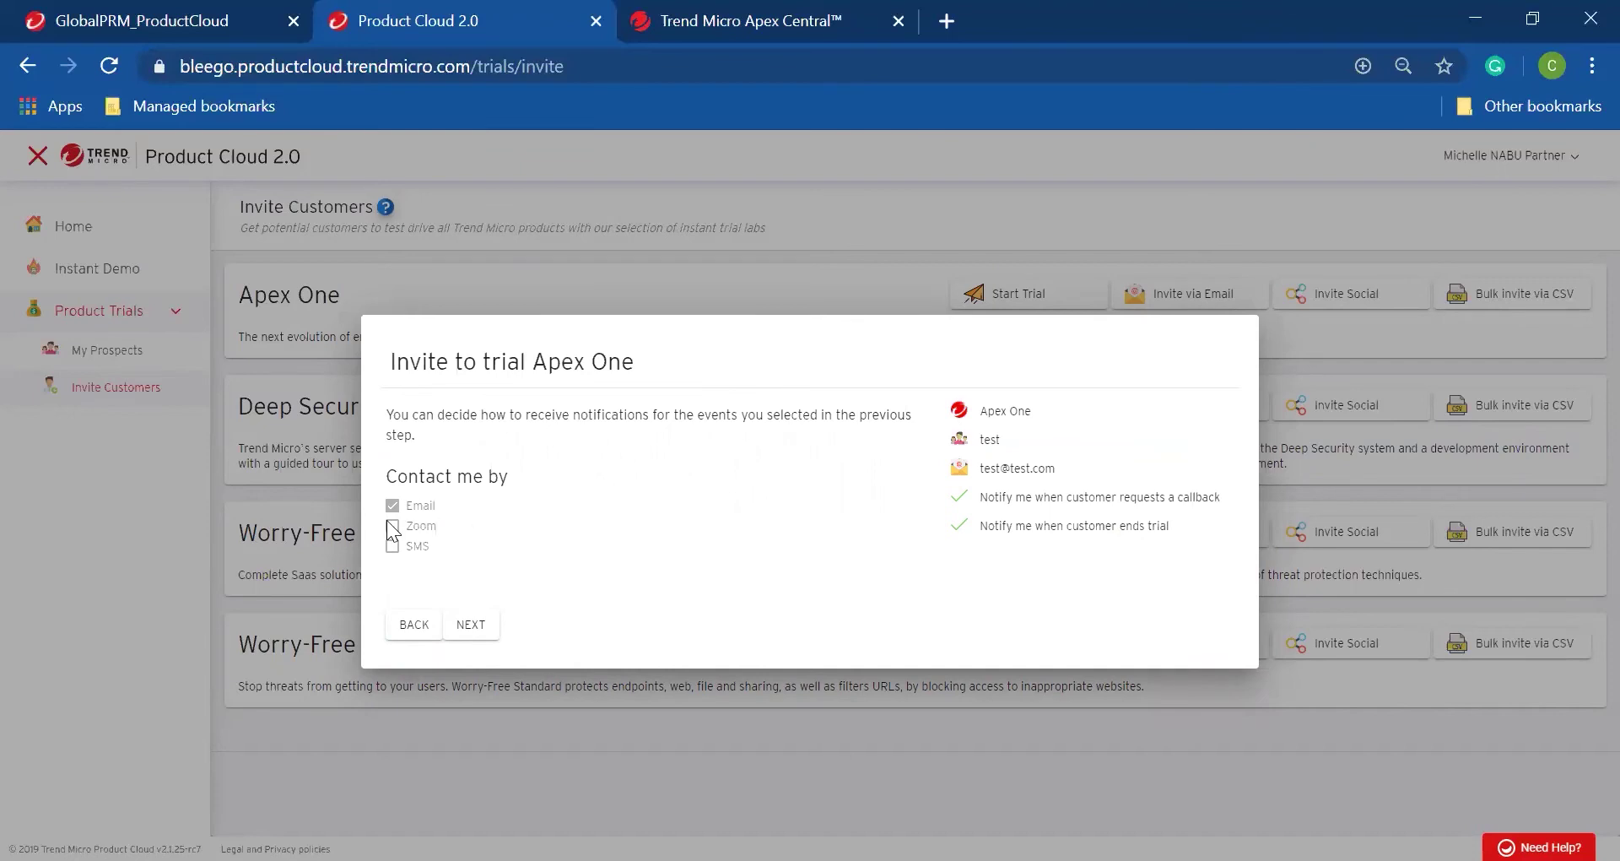
Step: Keep the callback and trial-end alerts and replace the invite message with 'customized'
left_click(472, 627)
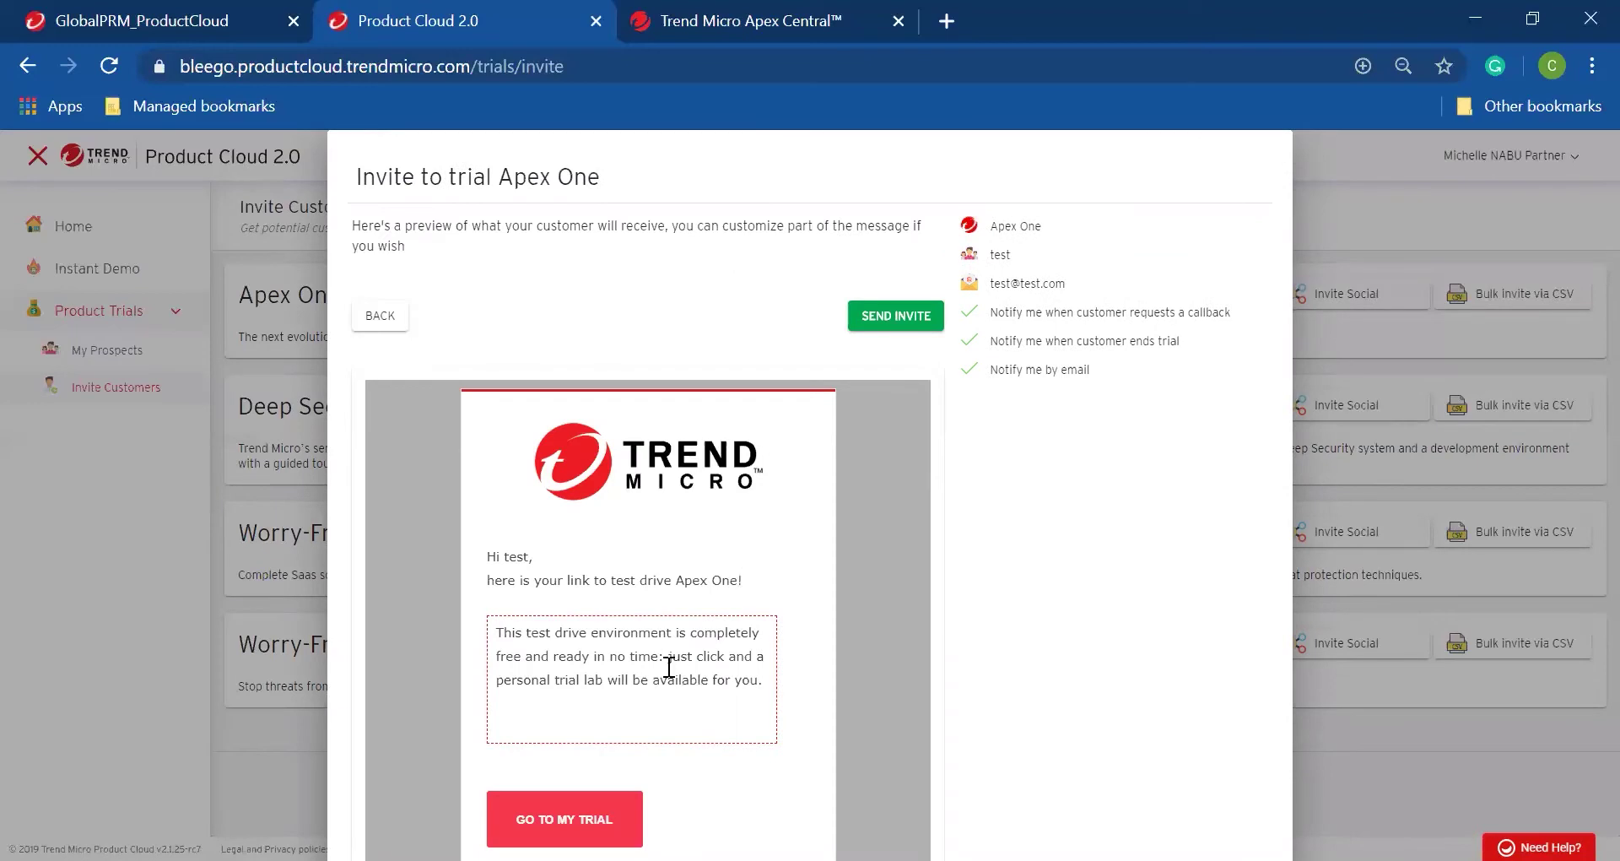
left_click(750, 684)
triple_click(553, 647)
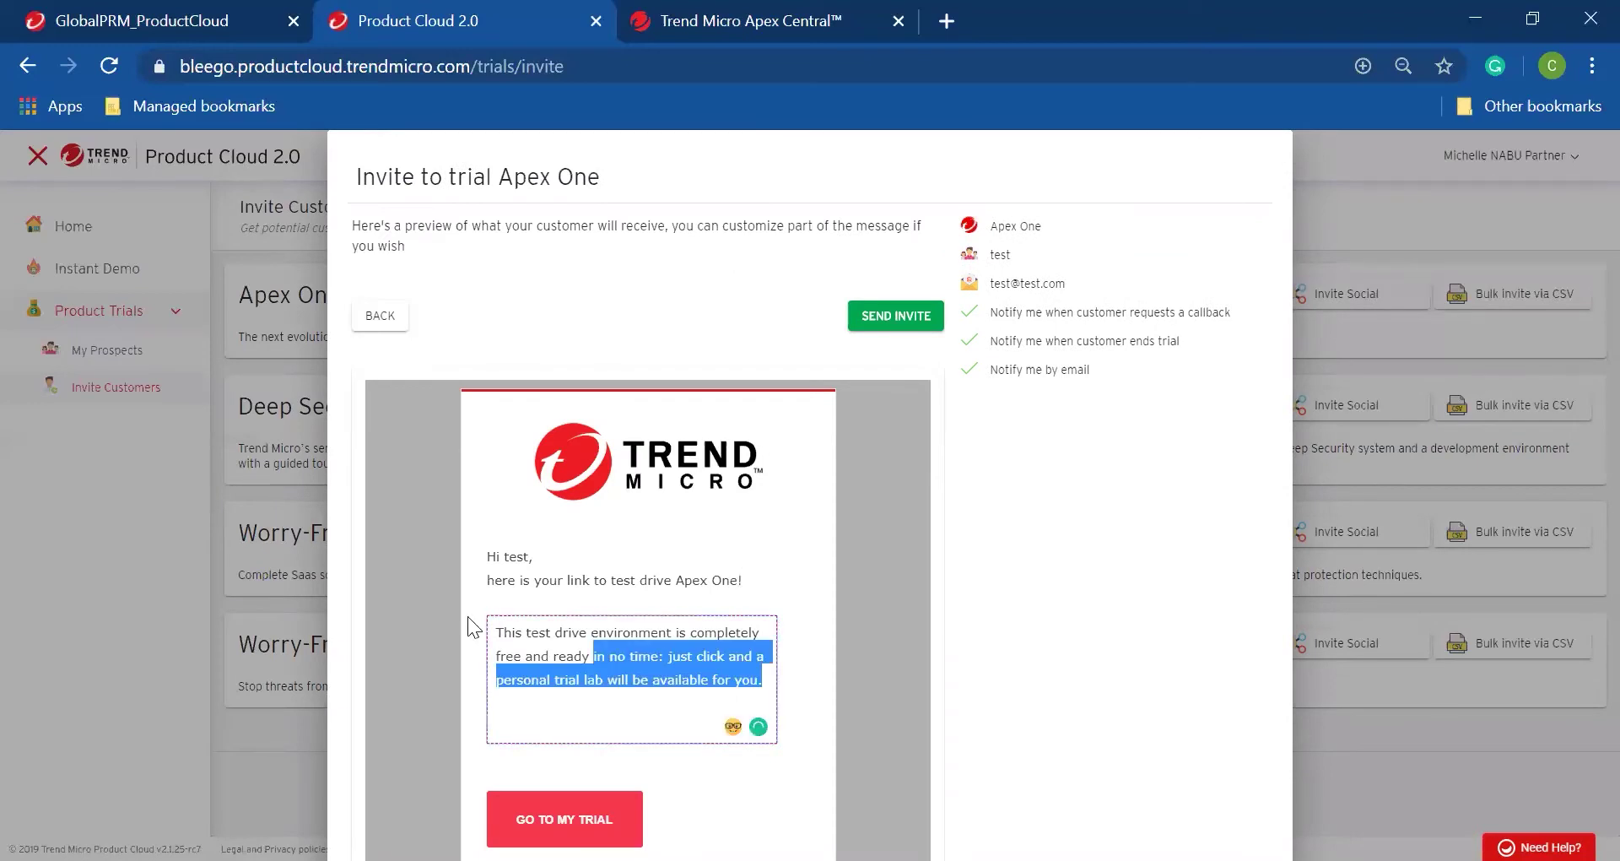
type("customized")
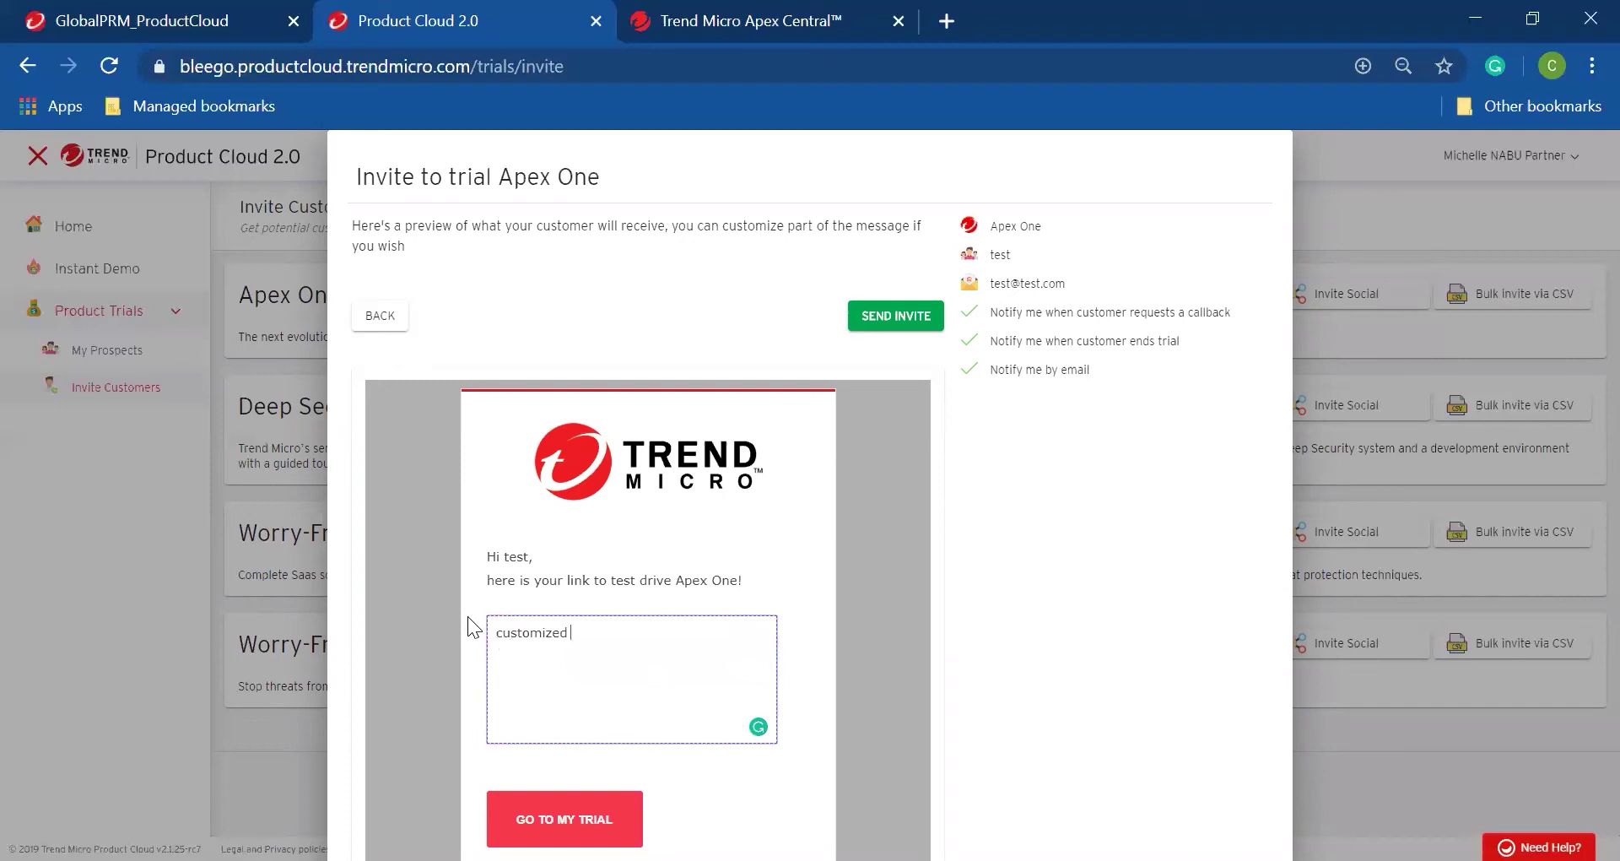
Step: Send the invite, start the personal trial lab, and step through its guided tour
left_click(890, 319)
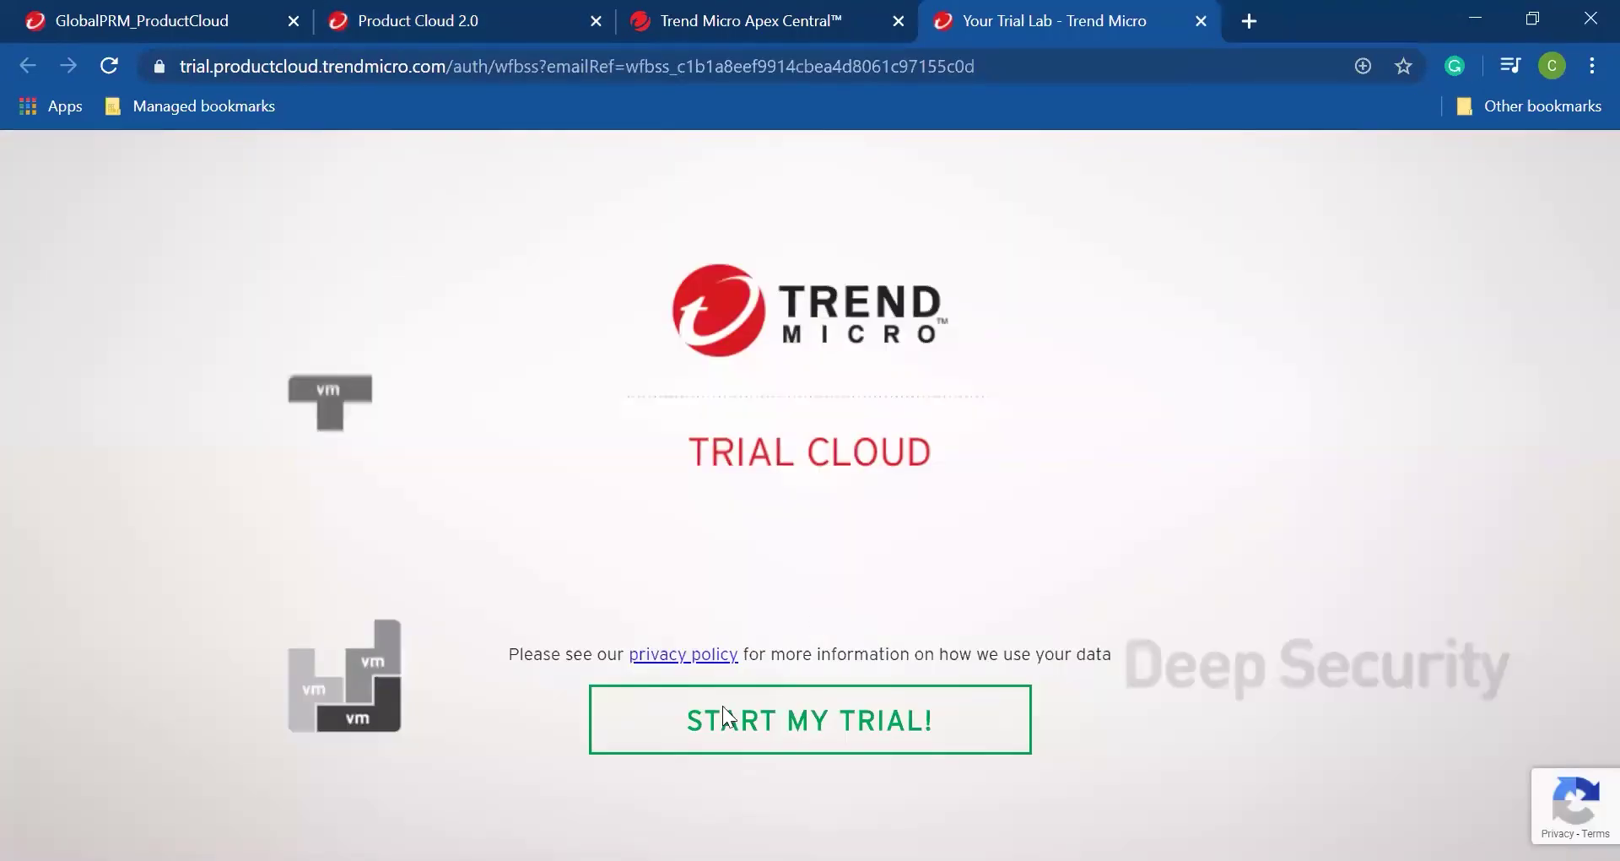
left_click(805, 730)
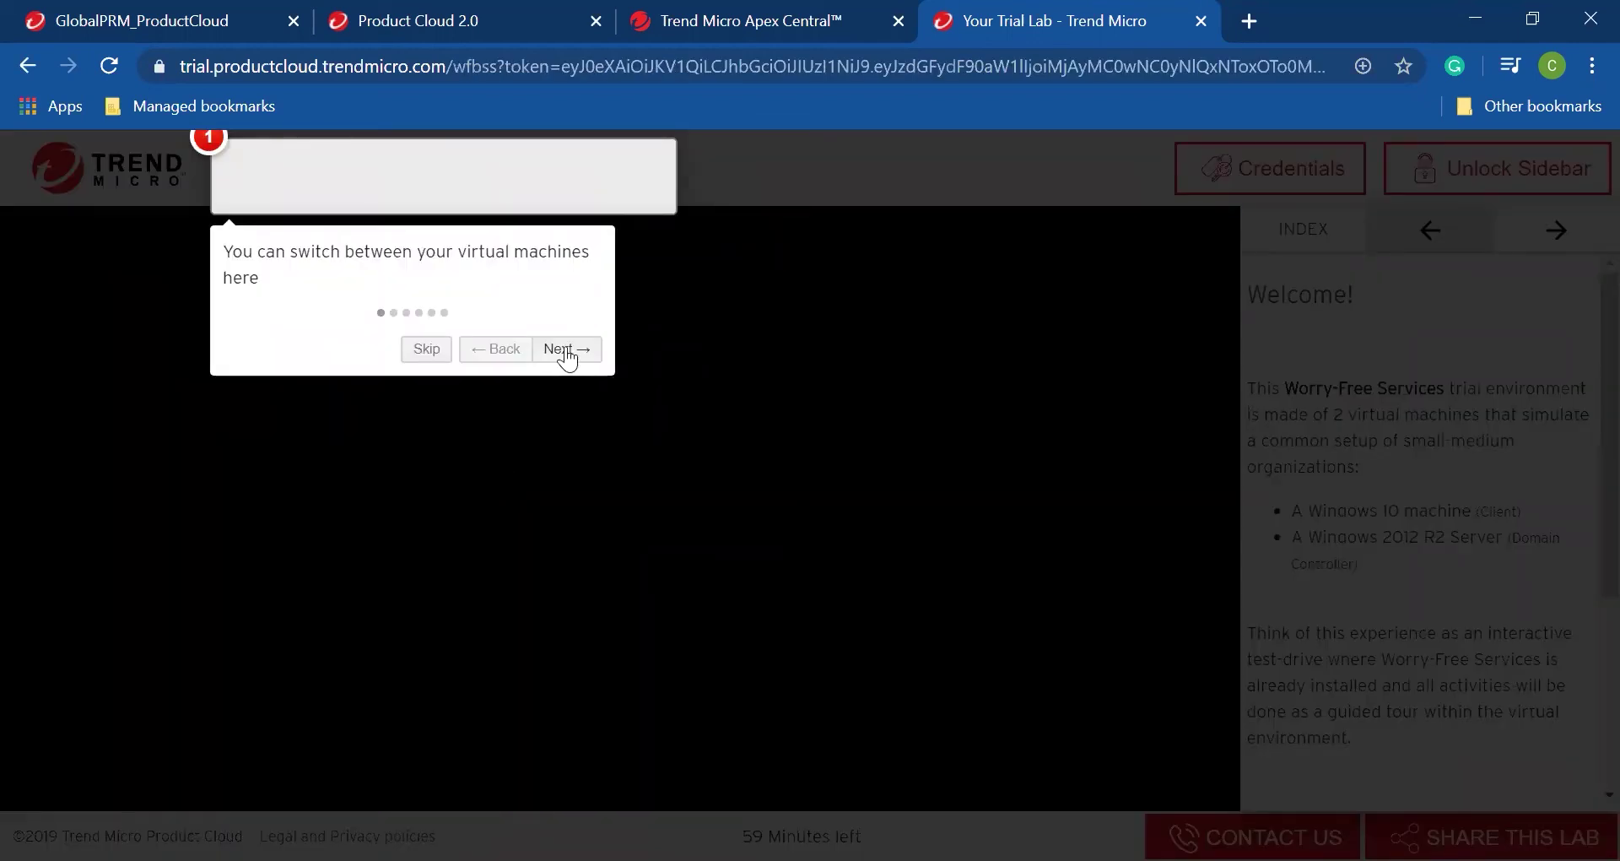
left_click(568, 351)
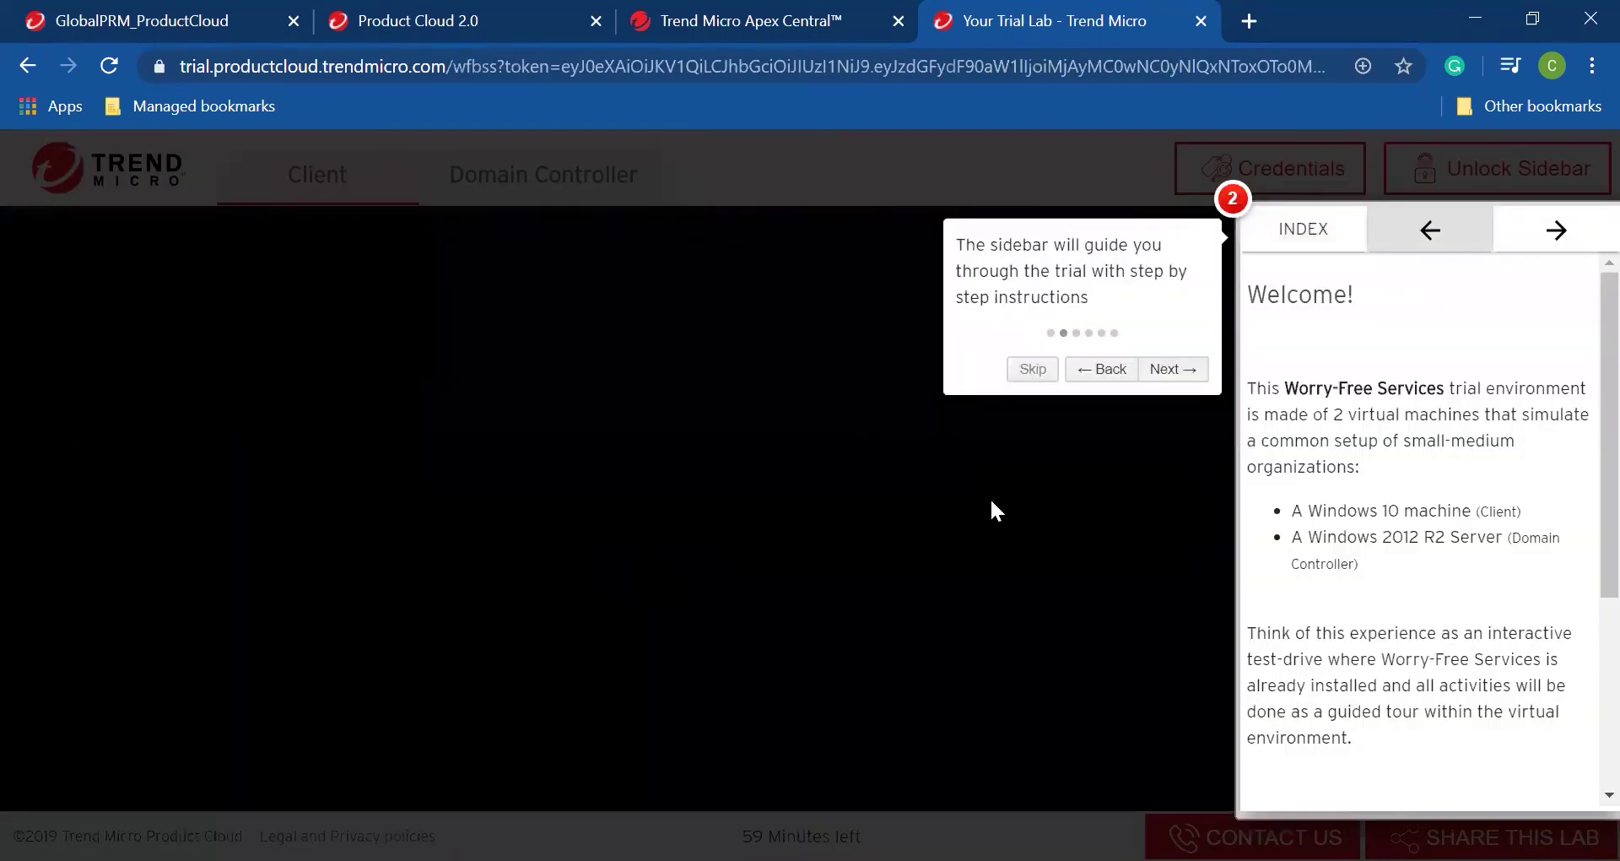
left_click(1173, 368)
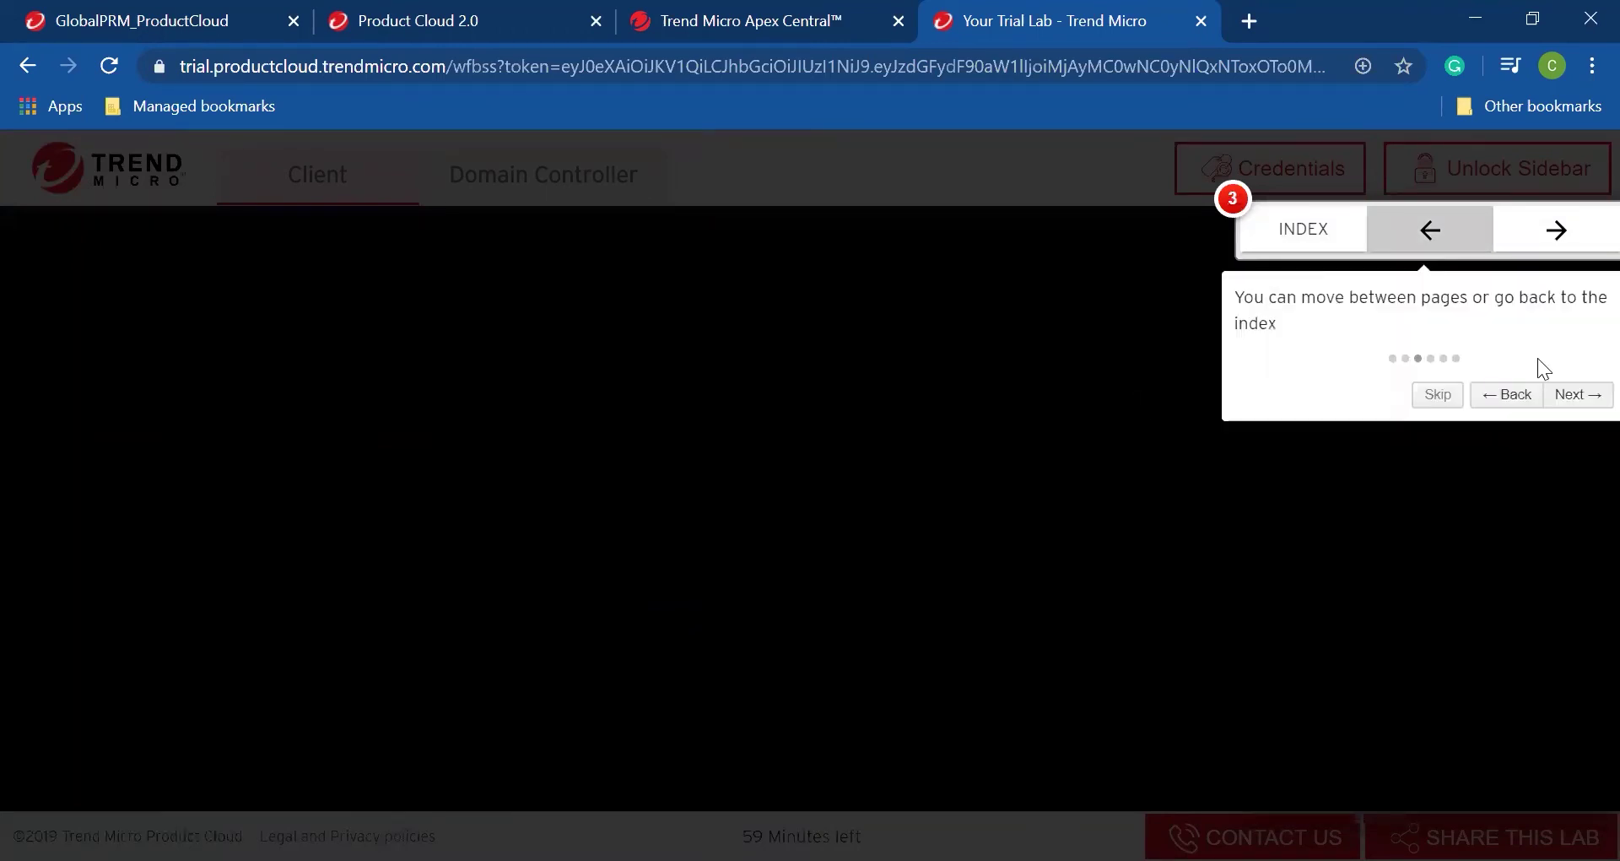
left_click(1575, 397)
left_click(1562, 336)
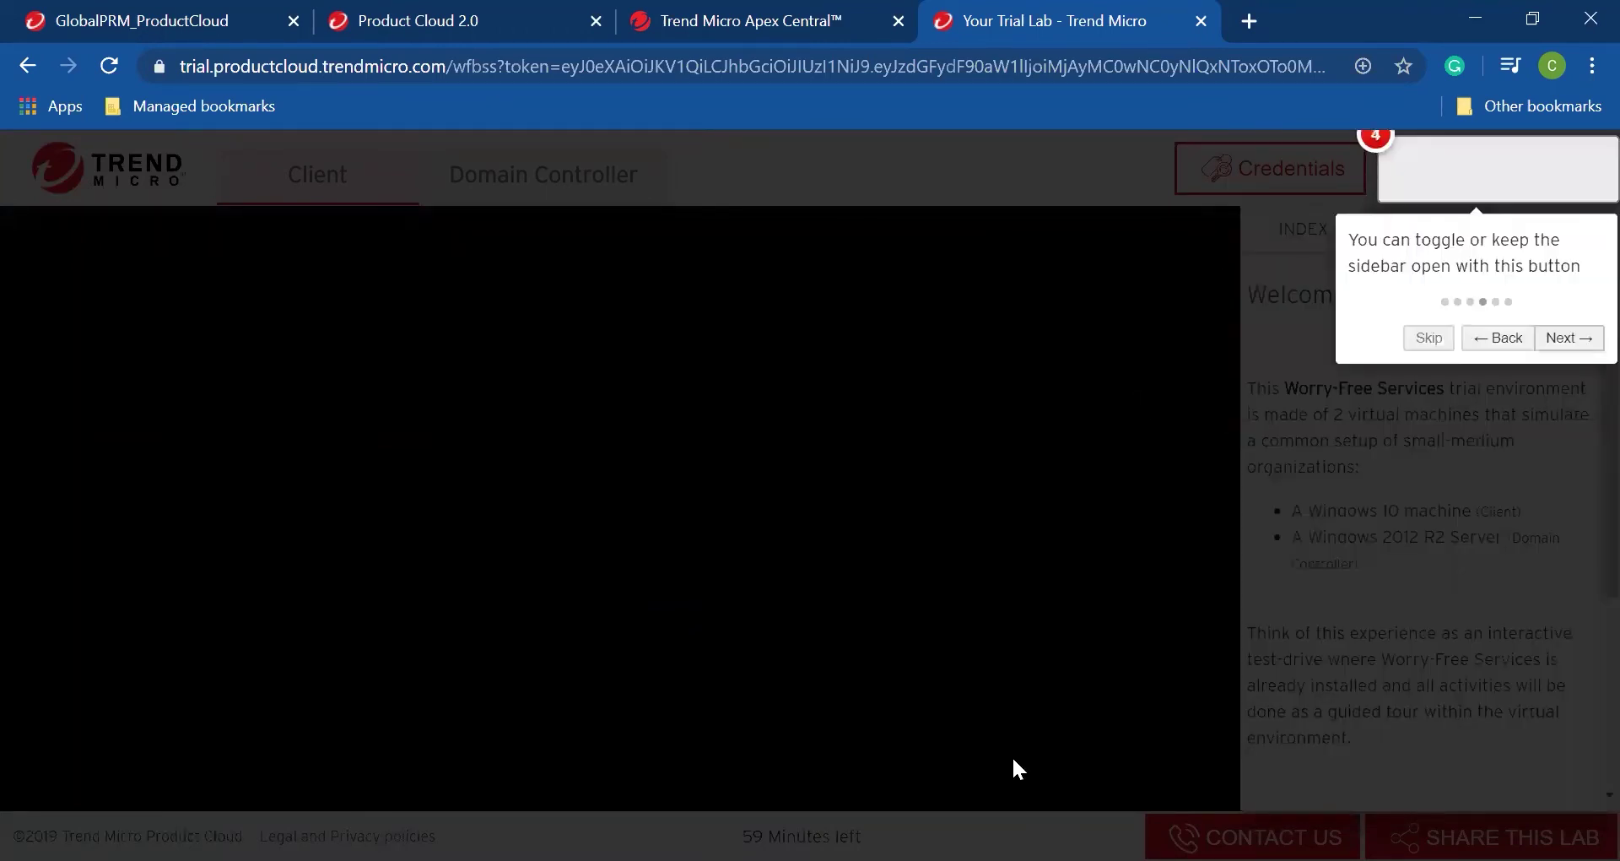
key("Right")
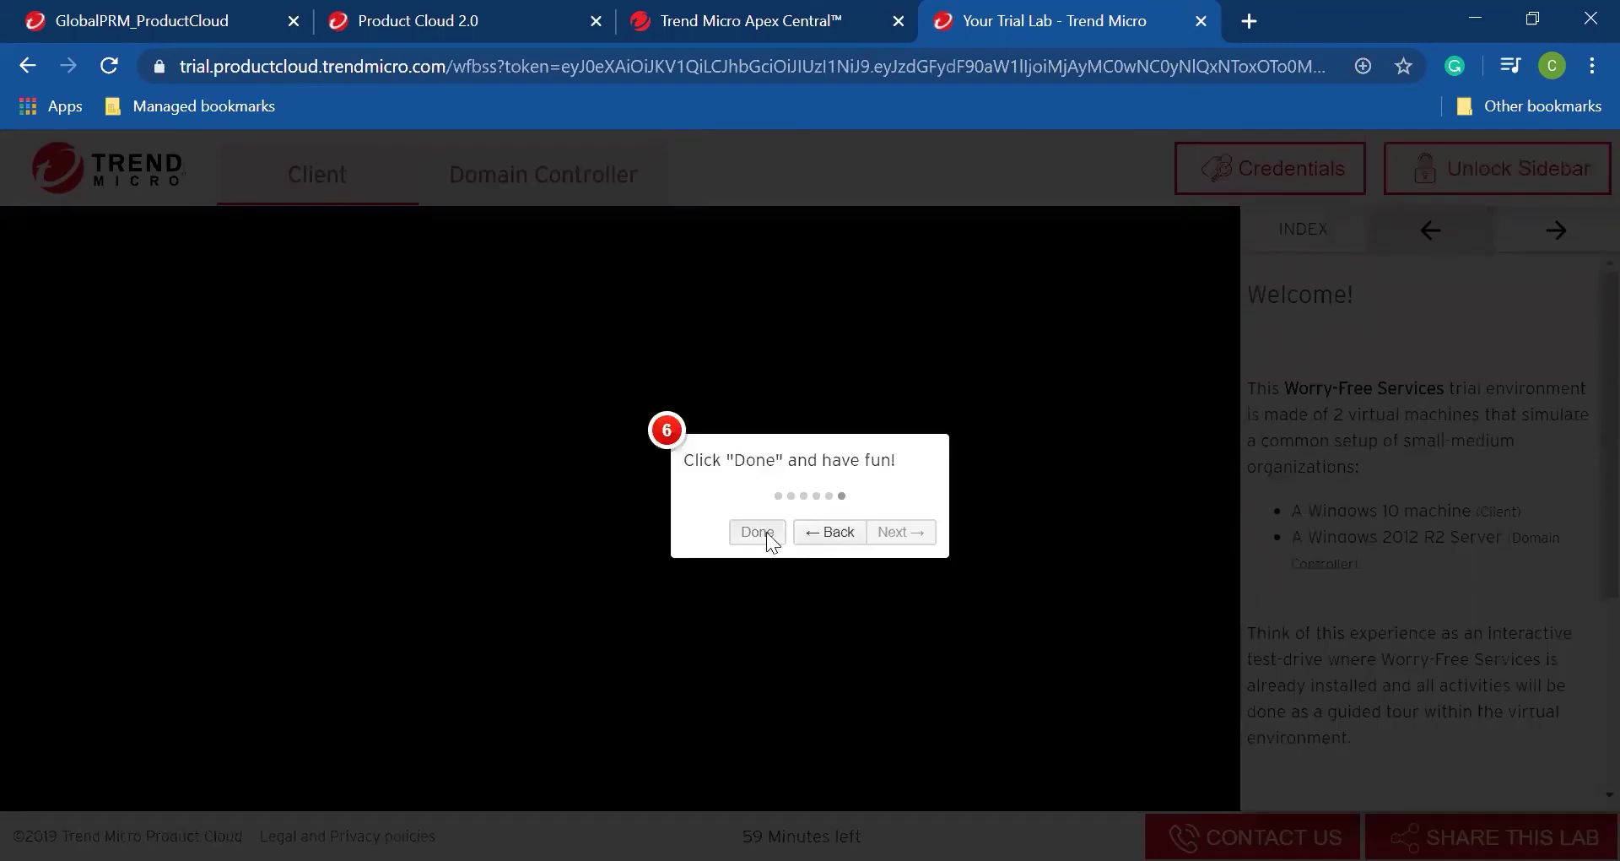
left_click(768, 534)
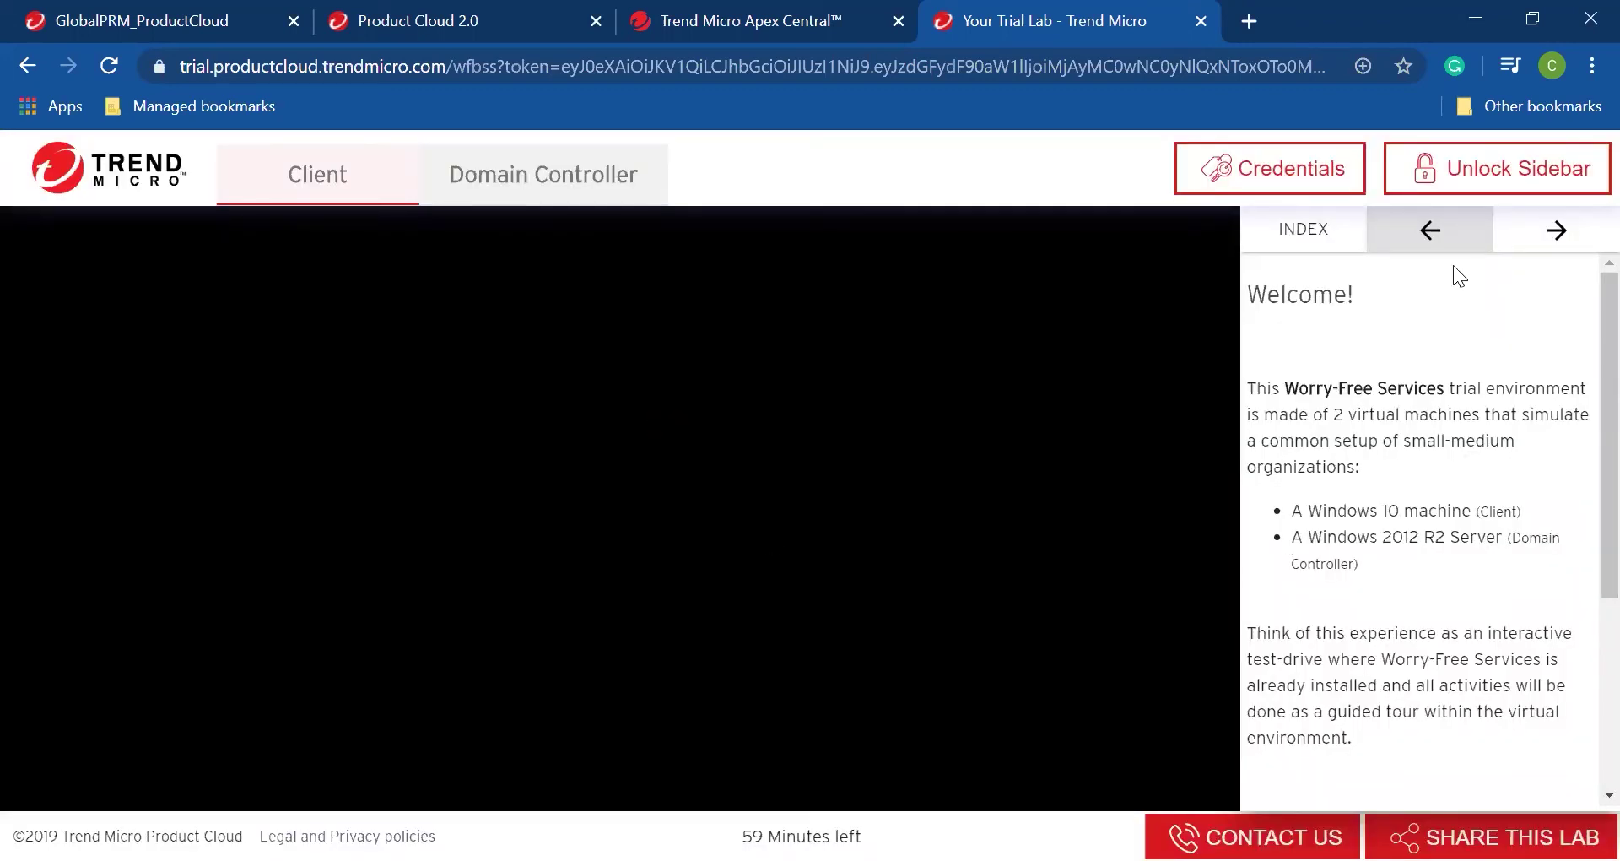
Step: Page the trial guide from New user interface design to Unprotected endpoint discovery
left_click(1554, 232)
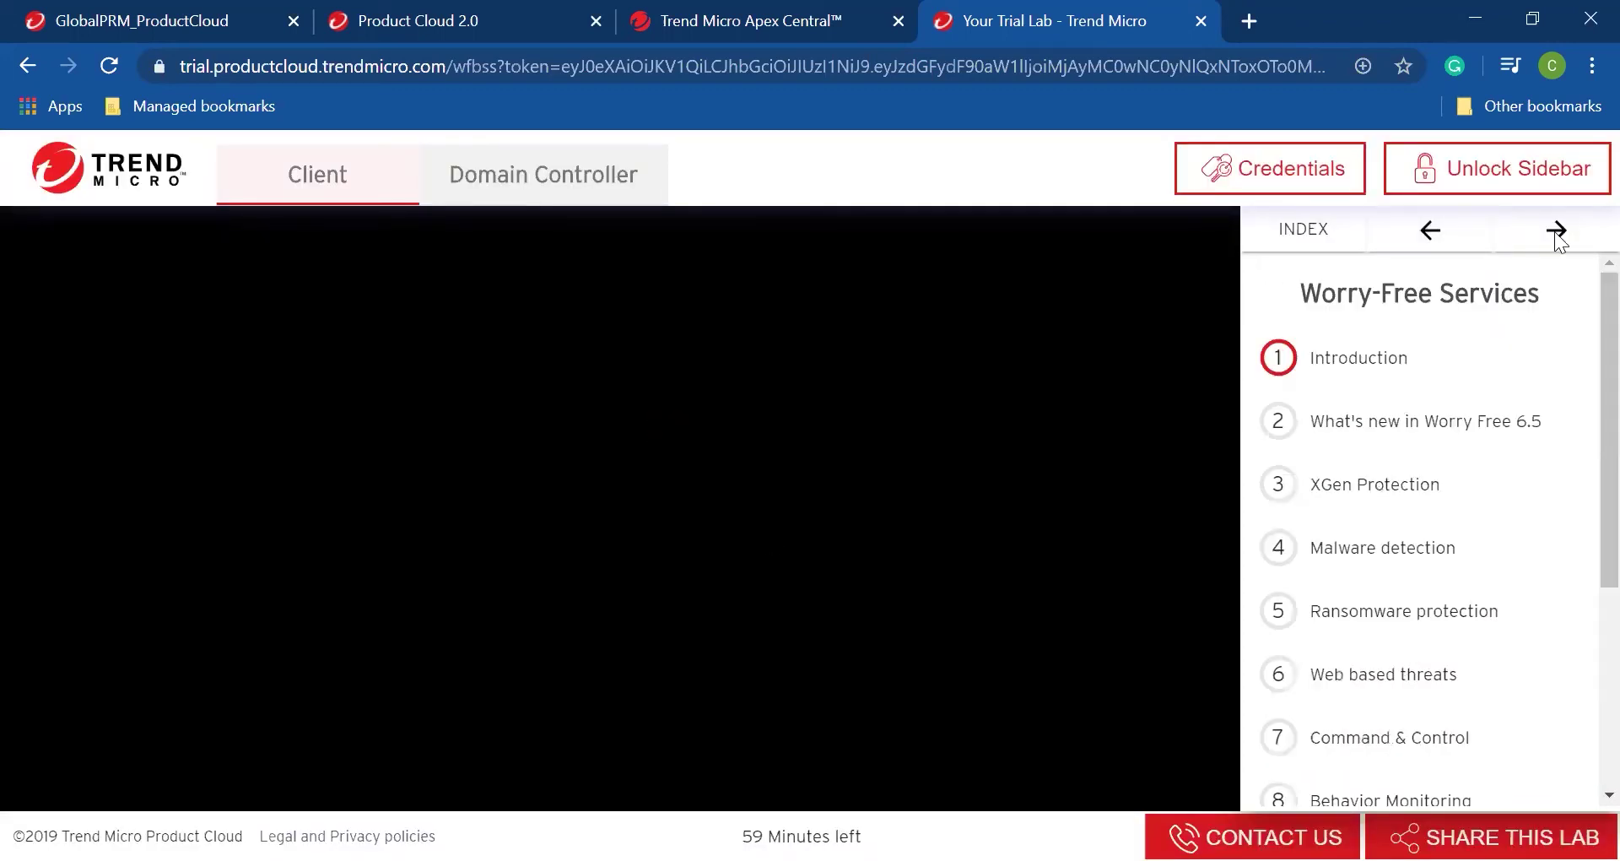
left_click(1554, 232)
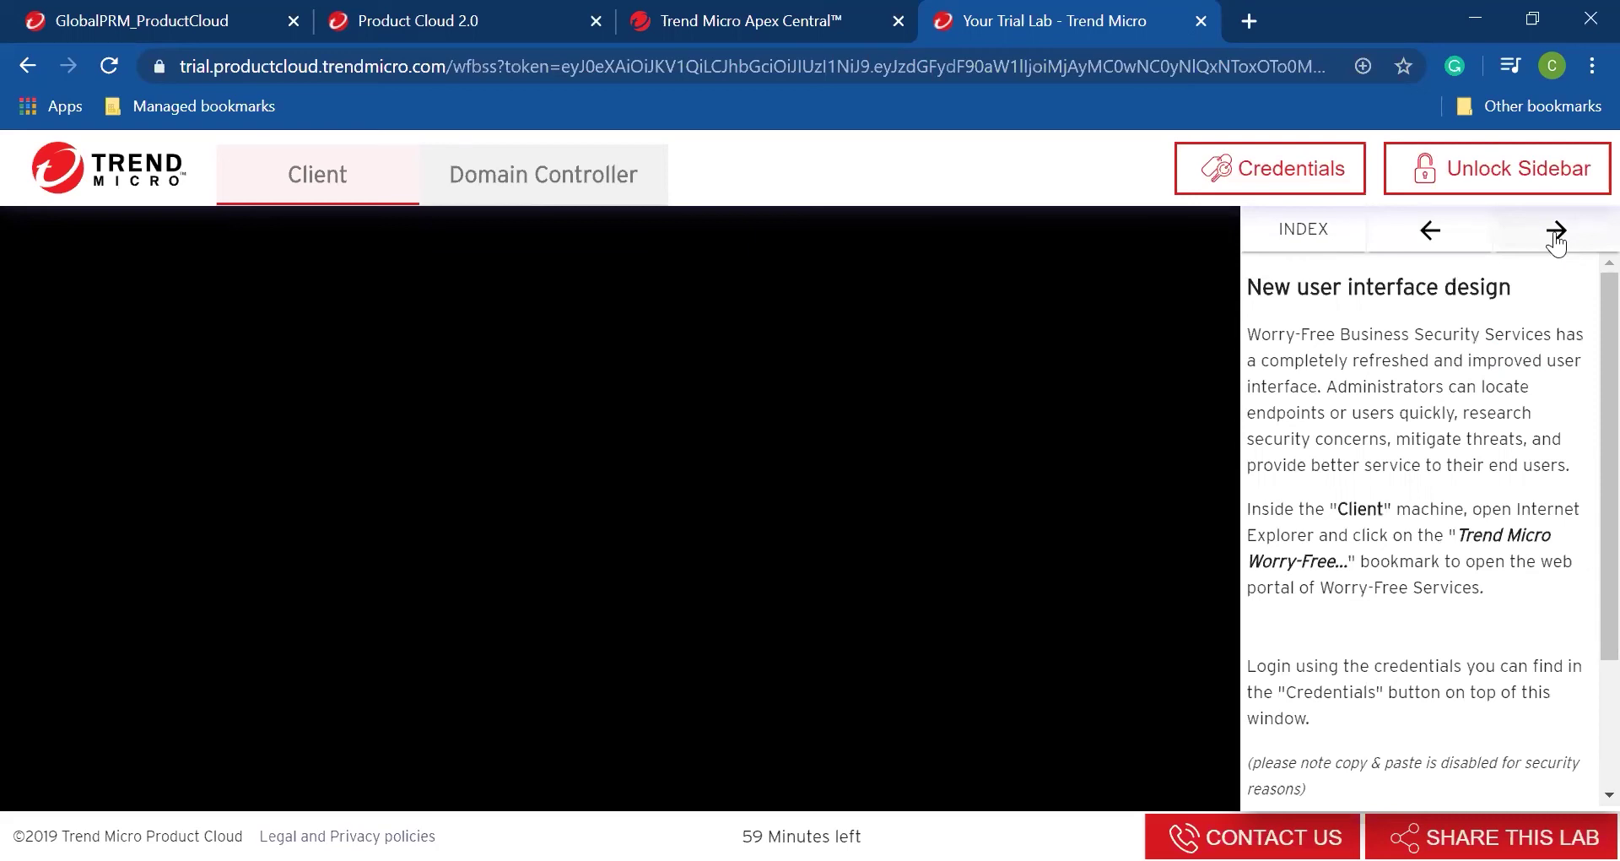
left_click(1558, 236)
left_click(1557, 236)
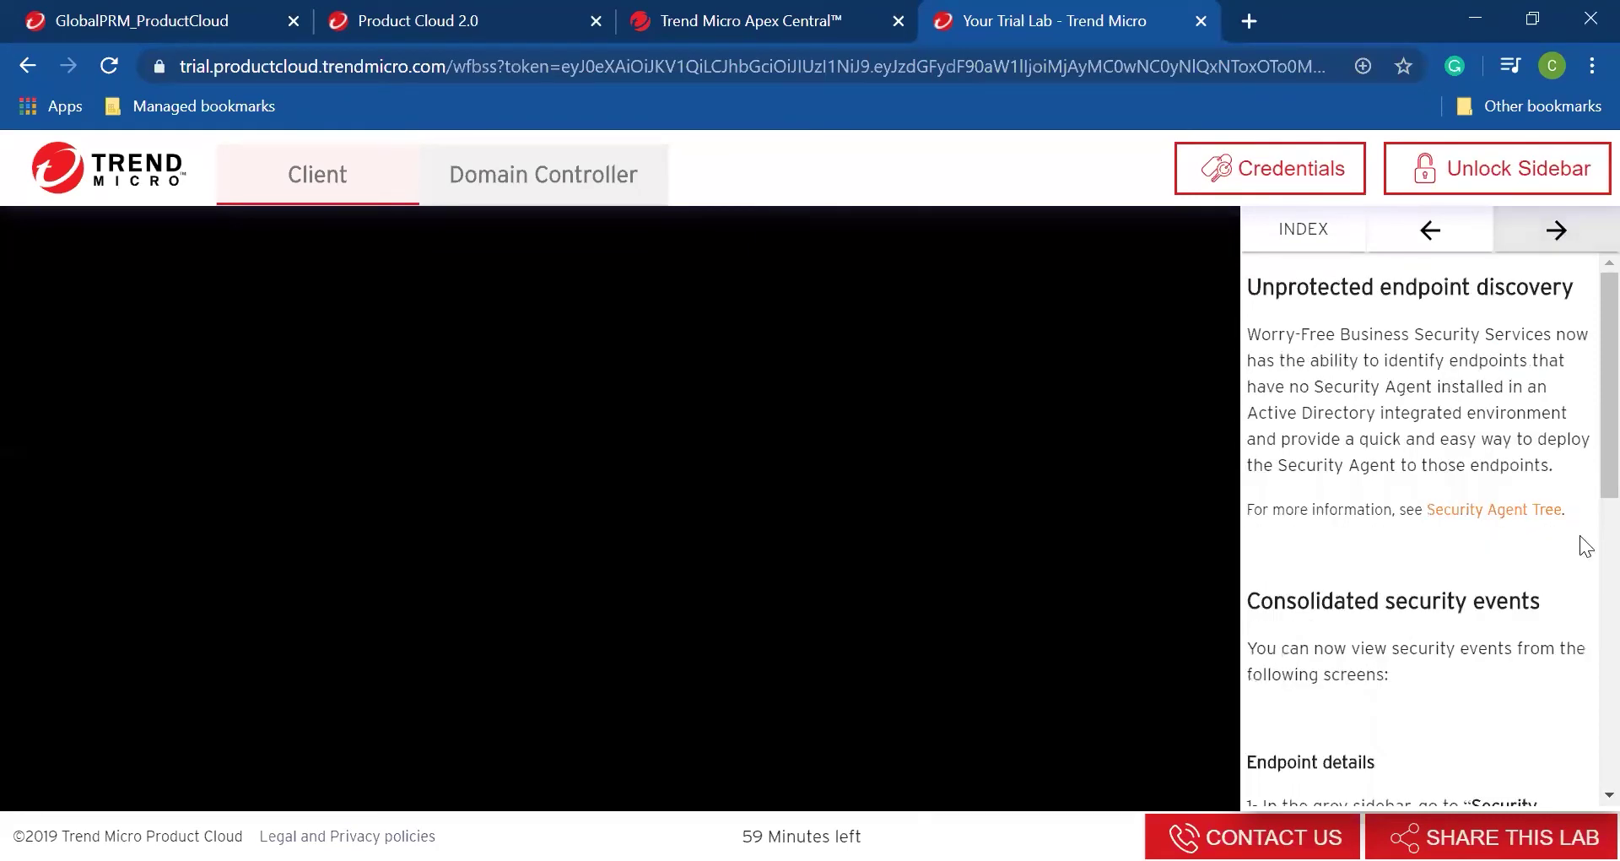
Step: Switch to the Domain Controller machine and choose to ask sales a question
left_click(513, 177)
left_click(1254, 835)
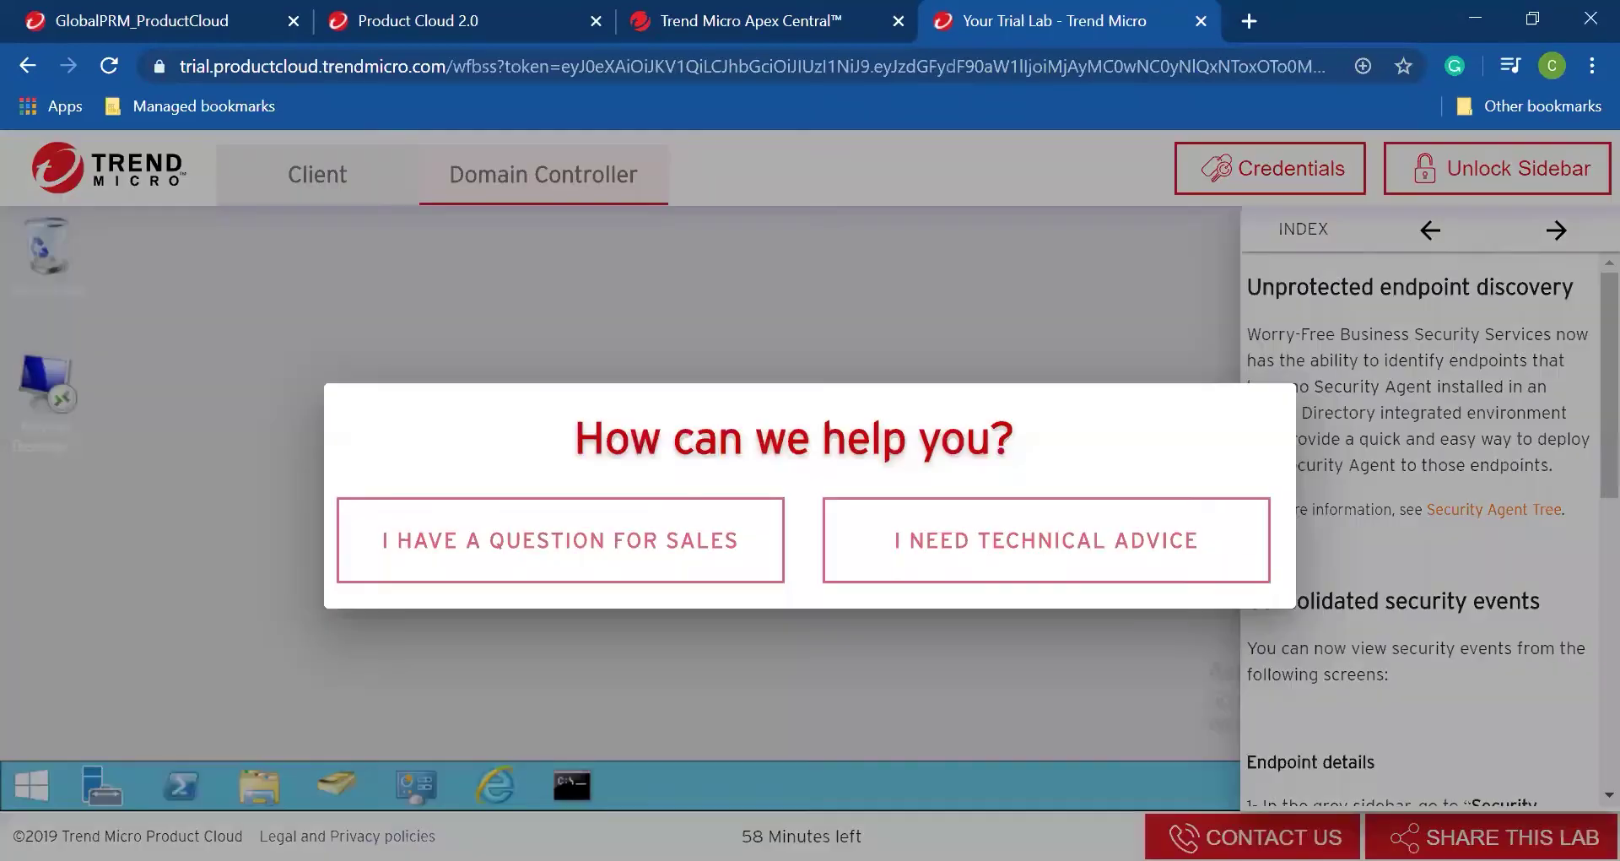
left_click(648, 576)
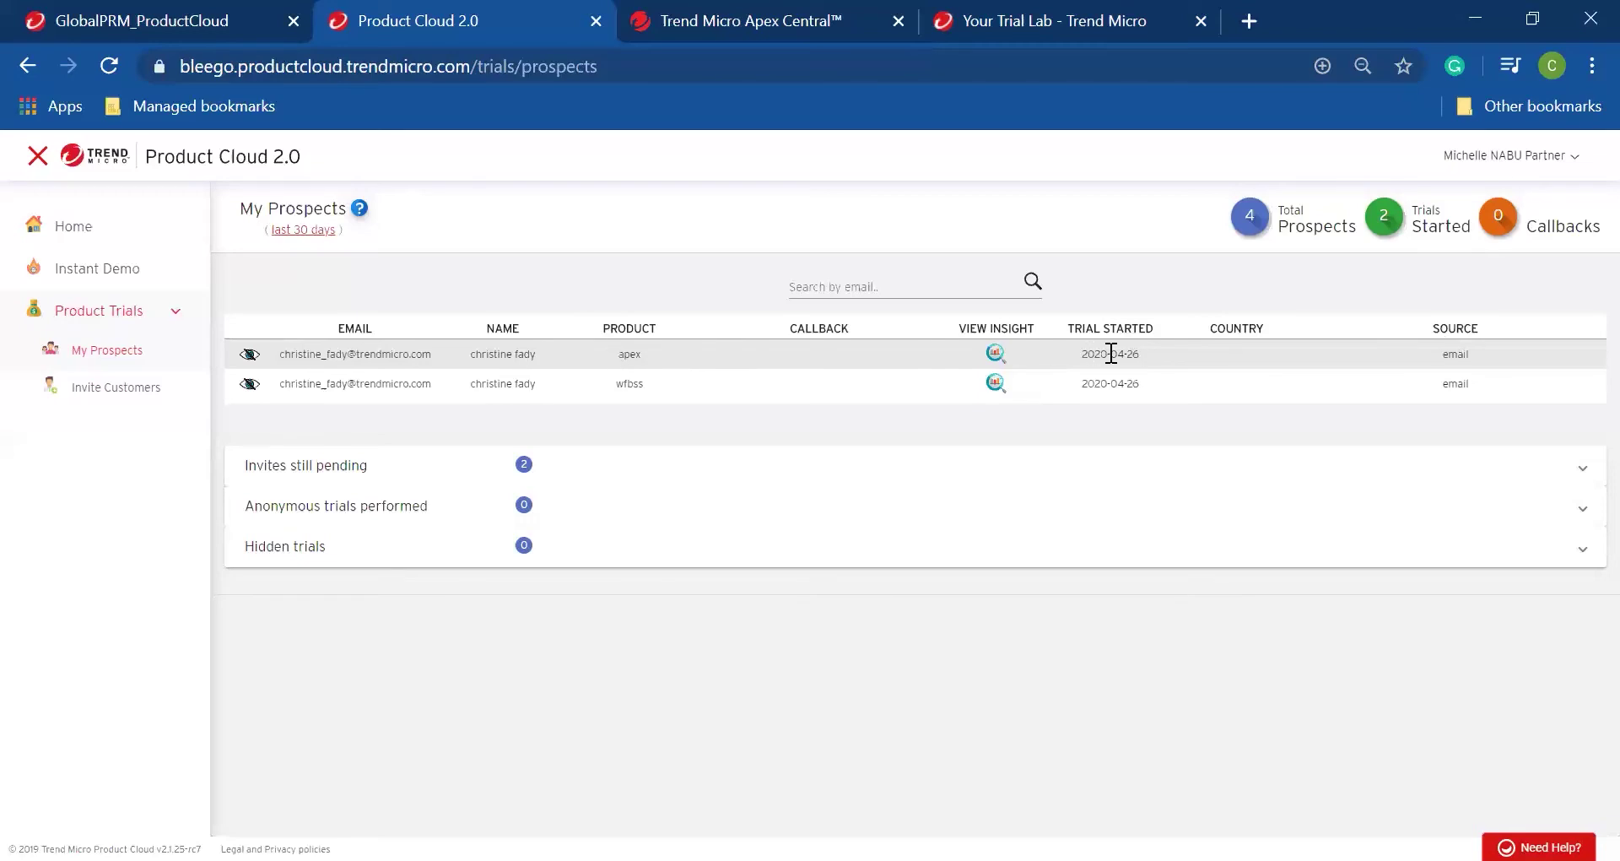
Step: Review the apex row's View Insight panel, hide the apex trial, then go to Invite Customers
left_click(997, 355)
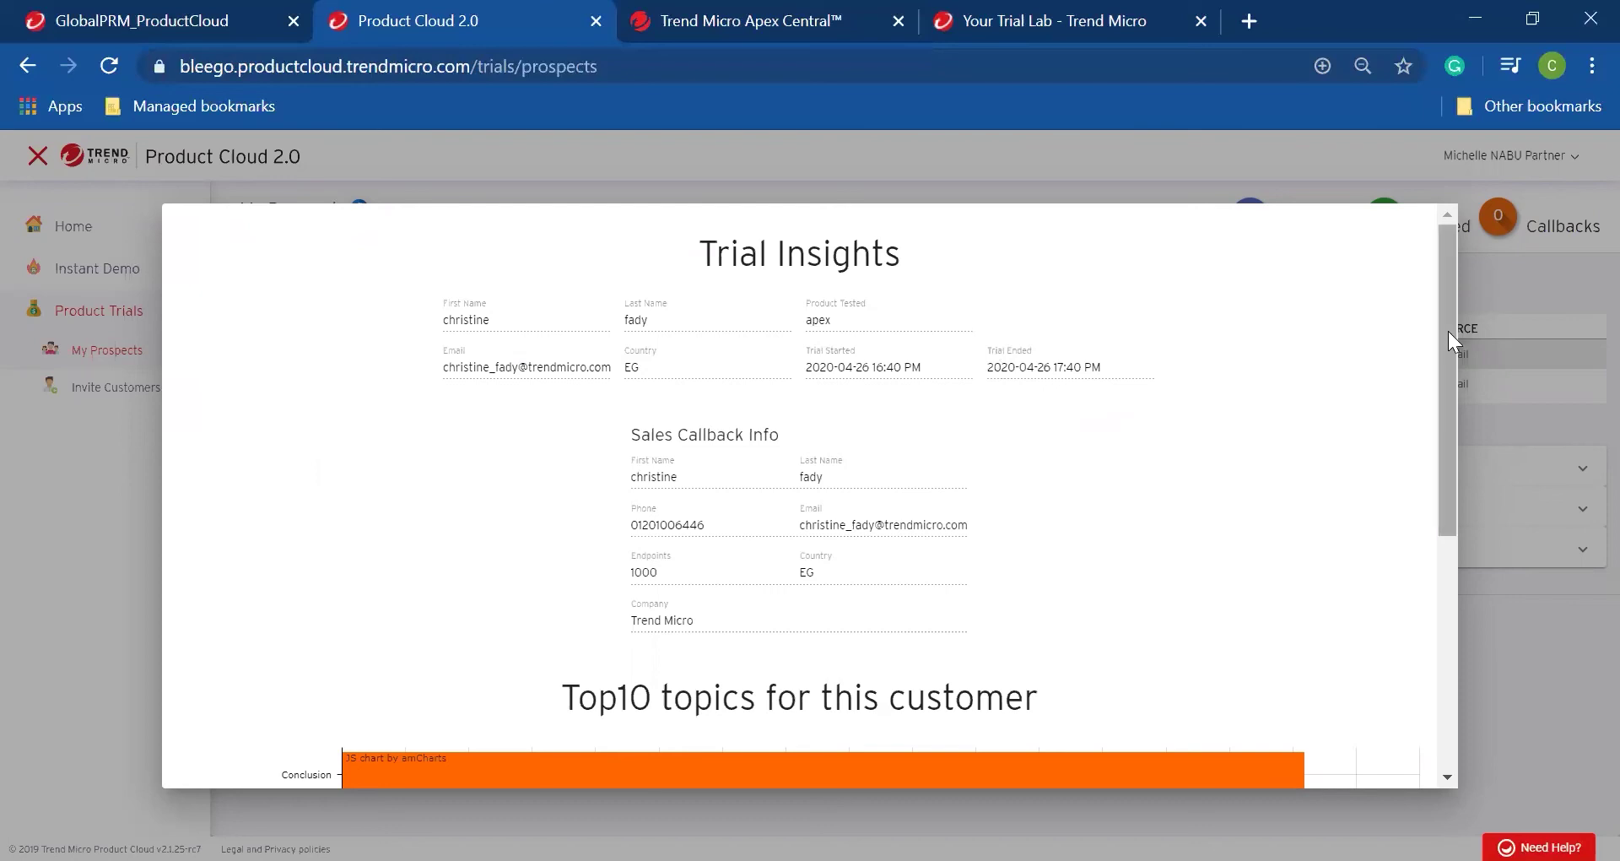
left_click_drag(1448, 331, 1446, 350)
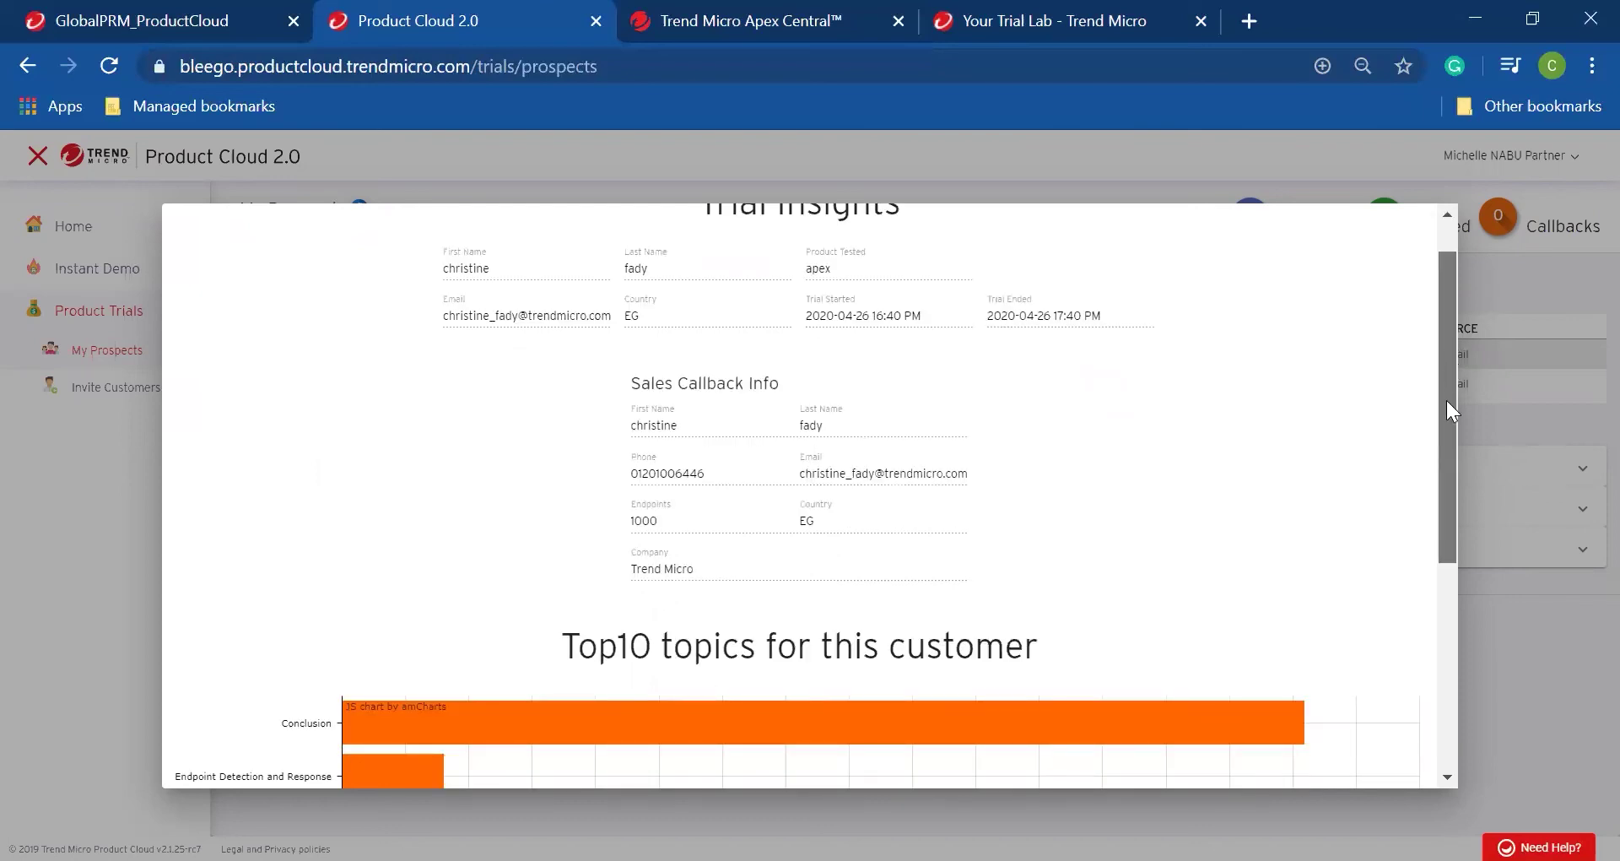
scroll(1440, 475, "down", 1)
scroll(1436, 528, "down", 3)
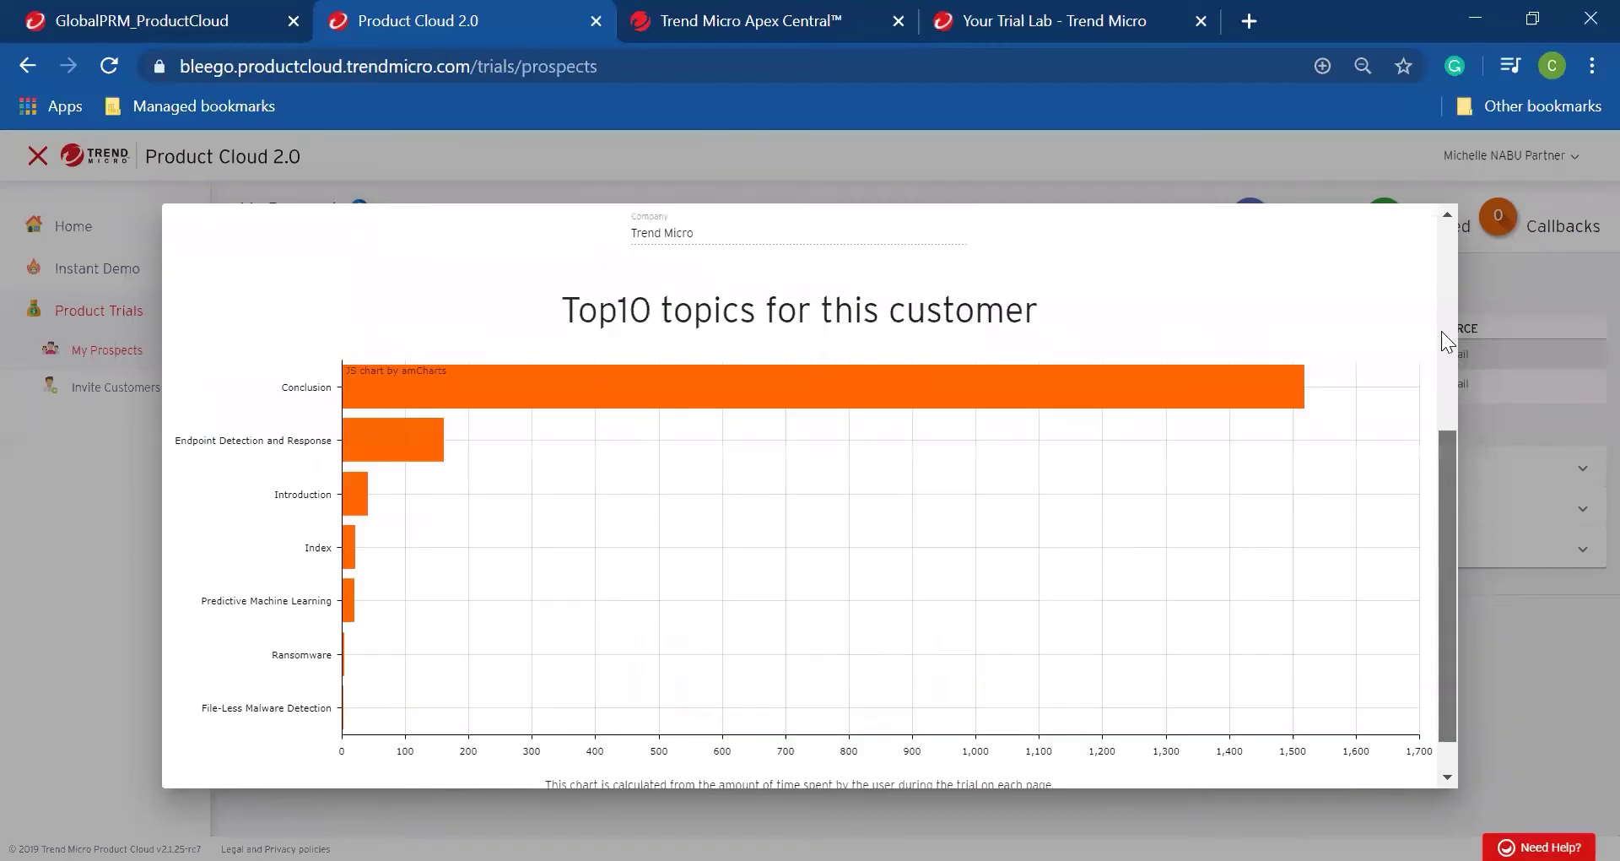
key("Escape")
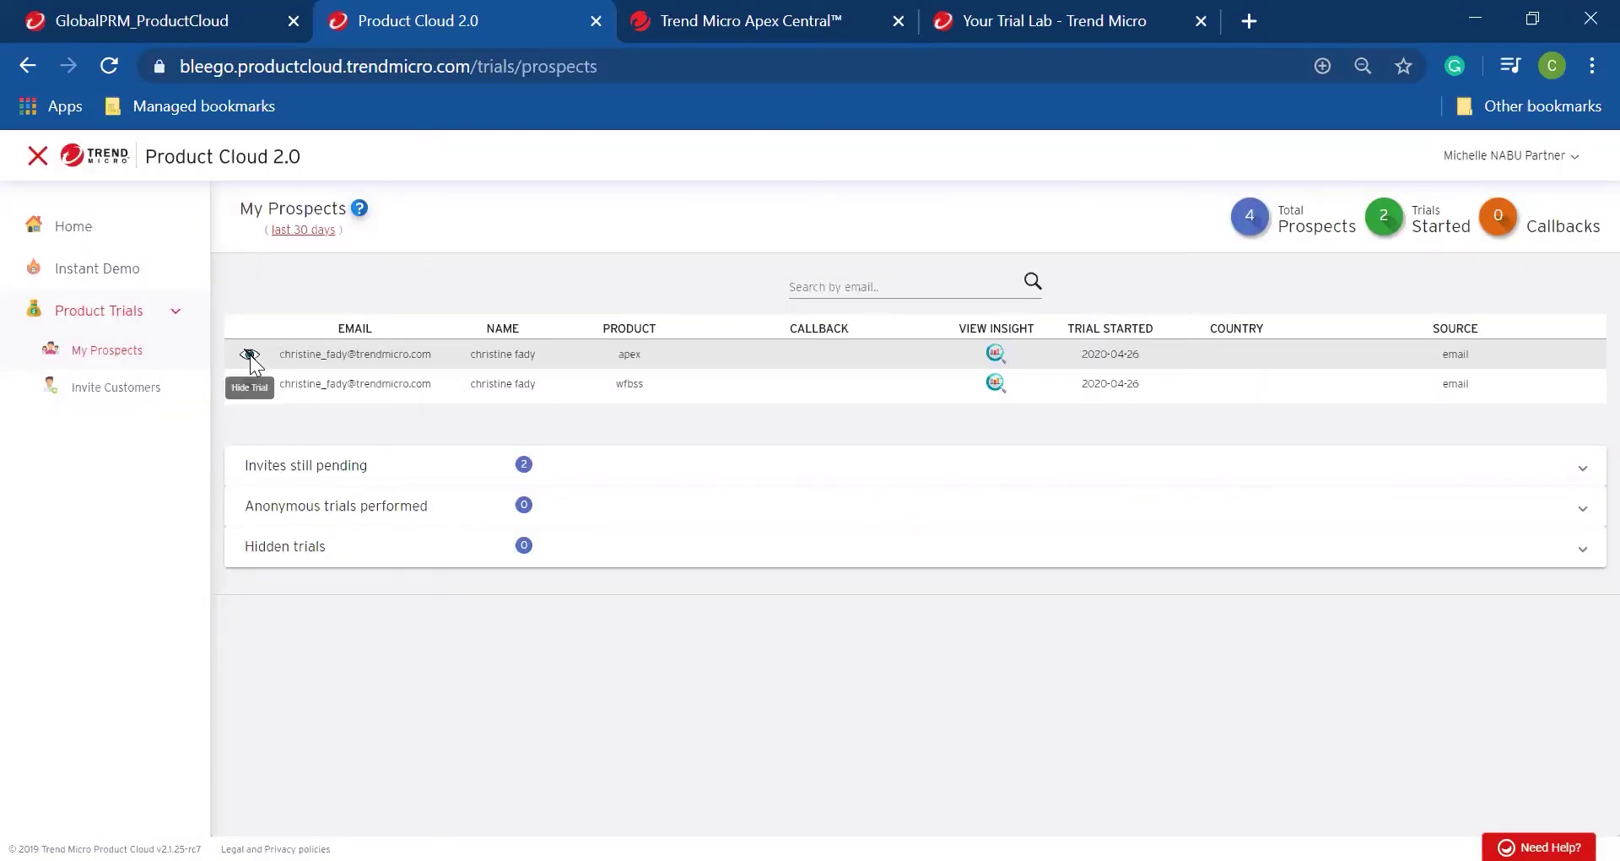
left_click(249, 356)
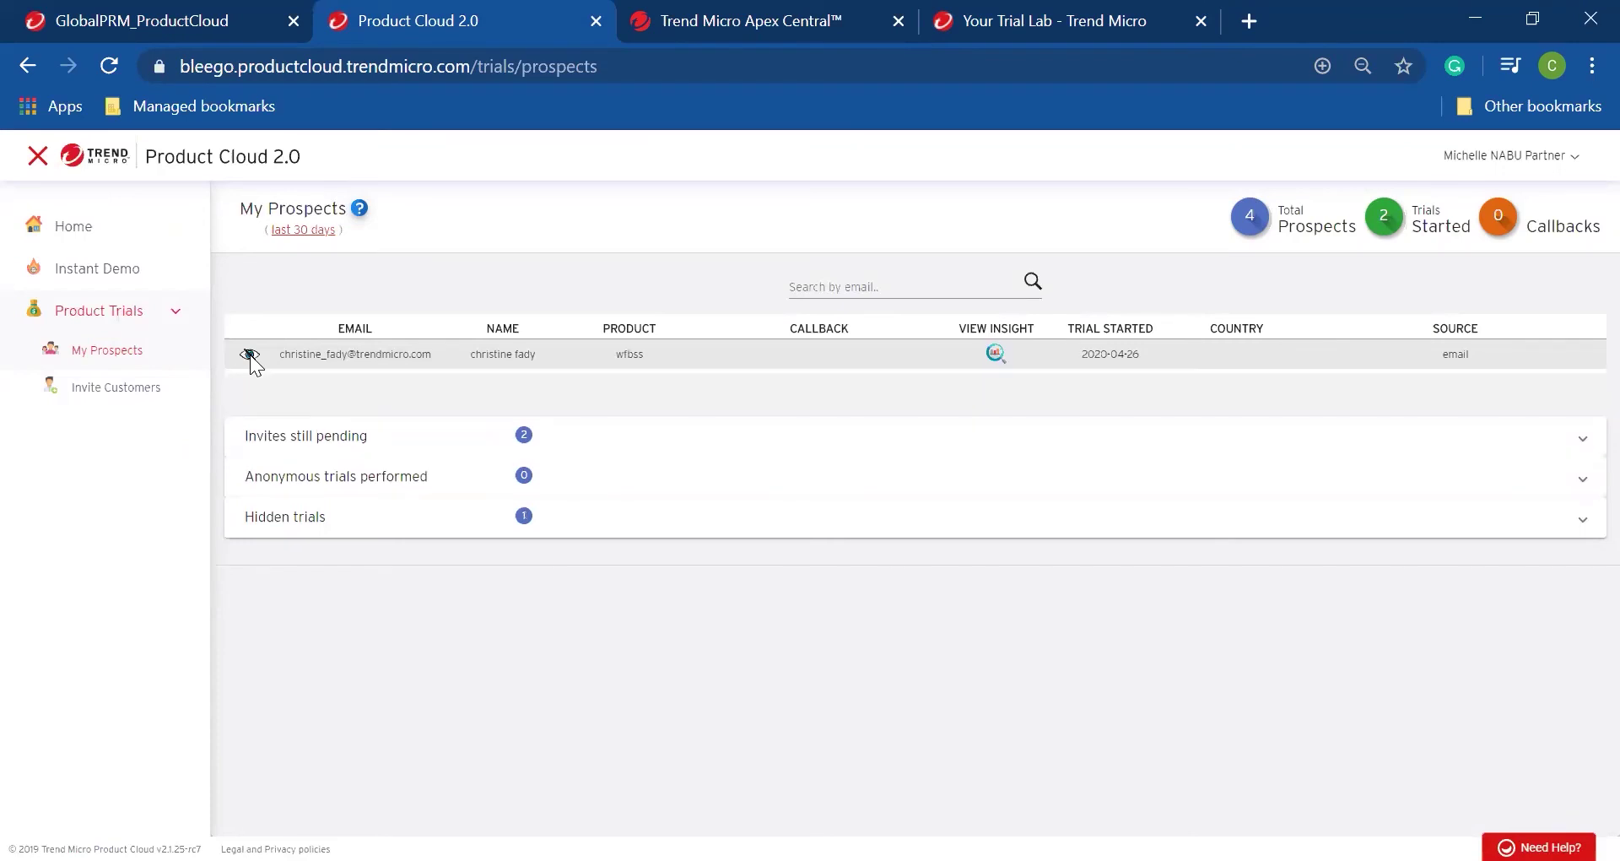
left_click(116, 386)
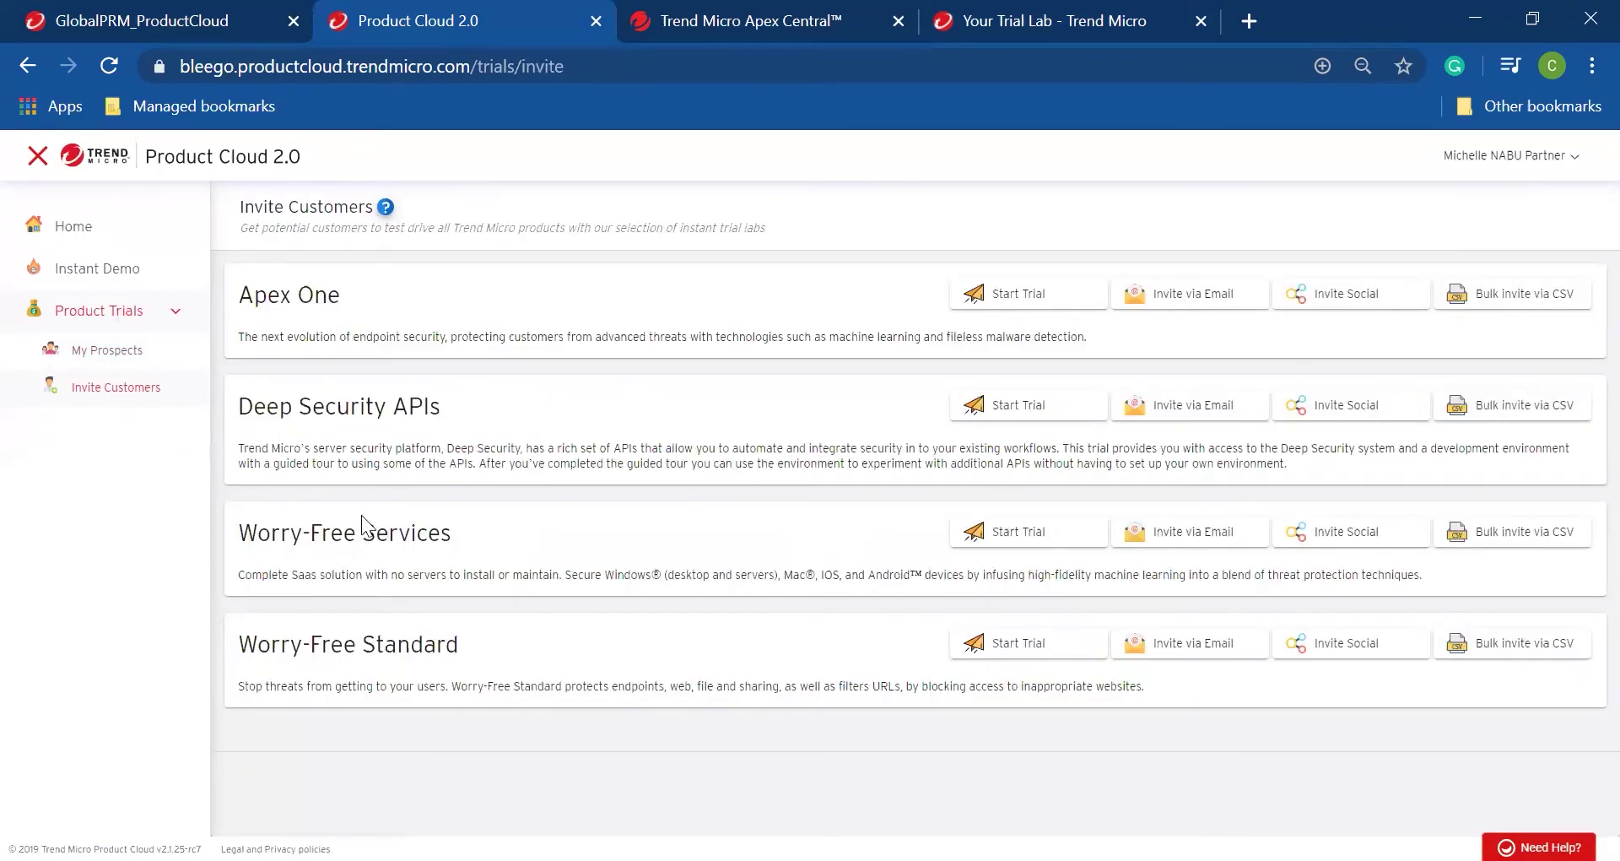
left_click(1517, 295)
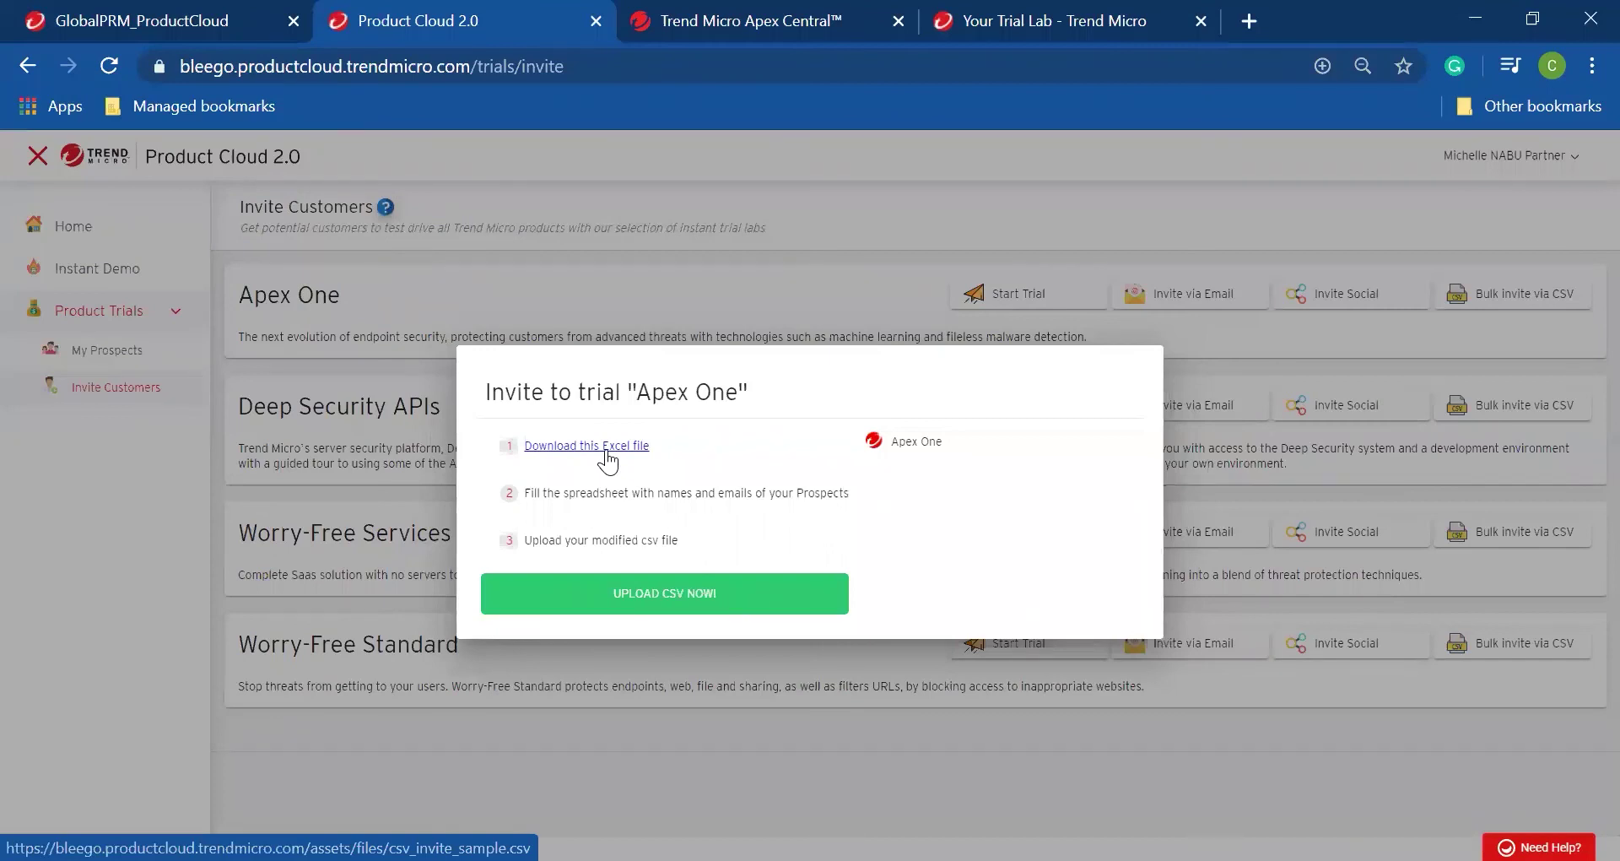
left_click(1234, 319)
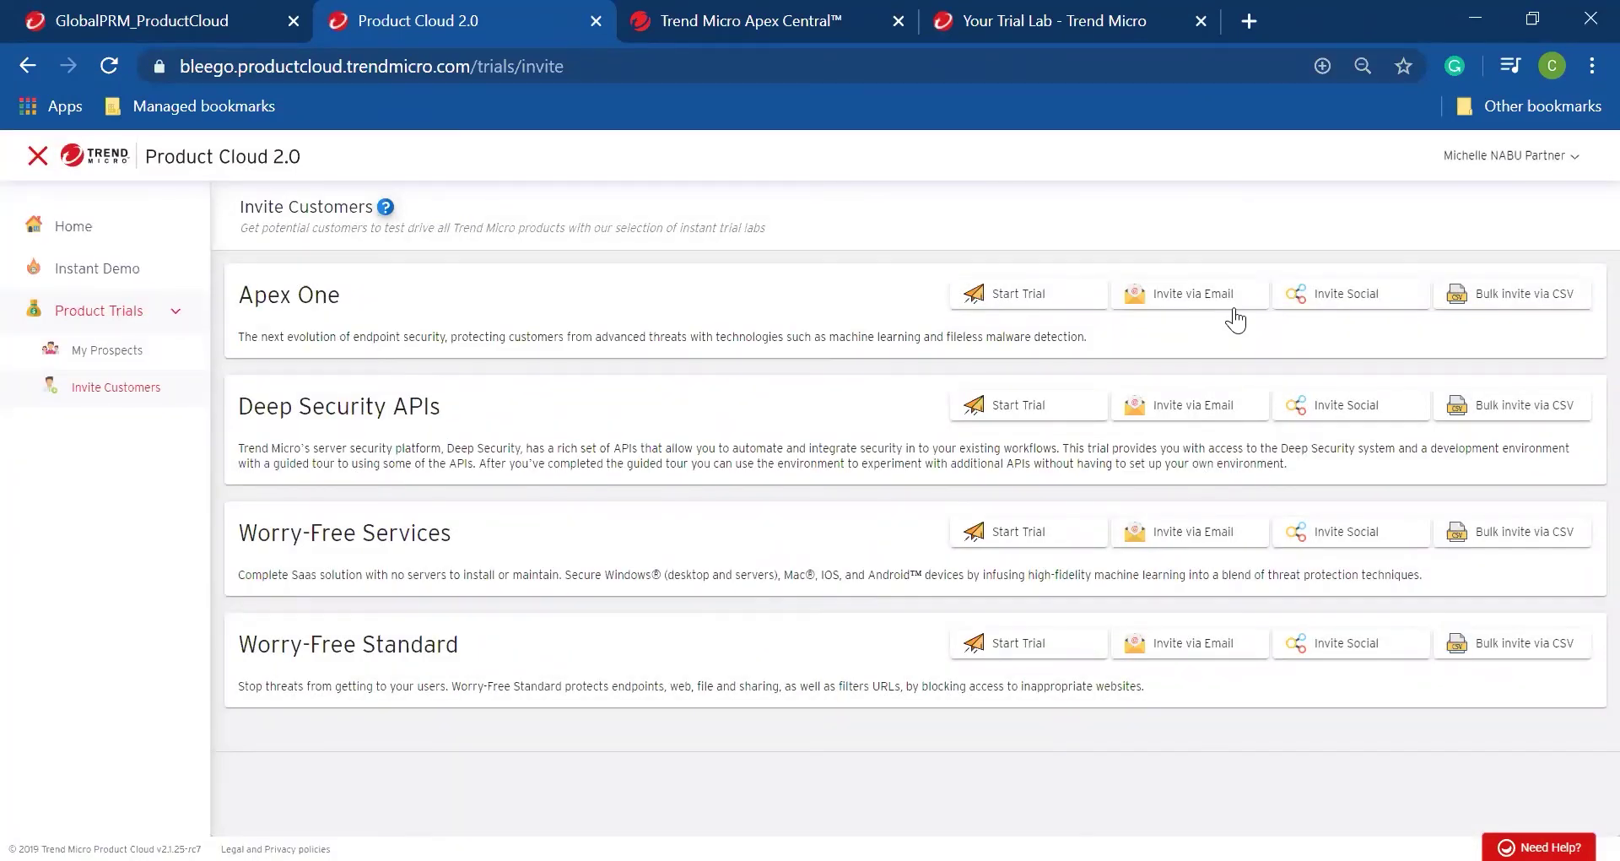
left_click(1339, 312)
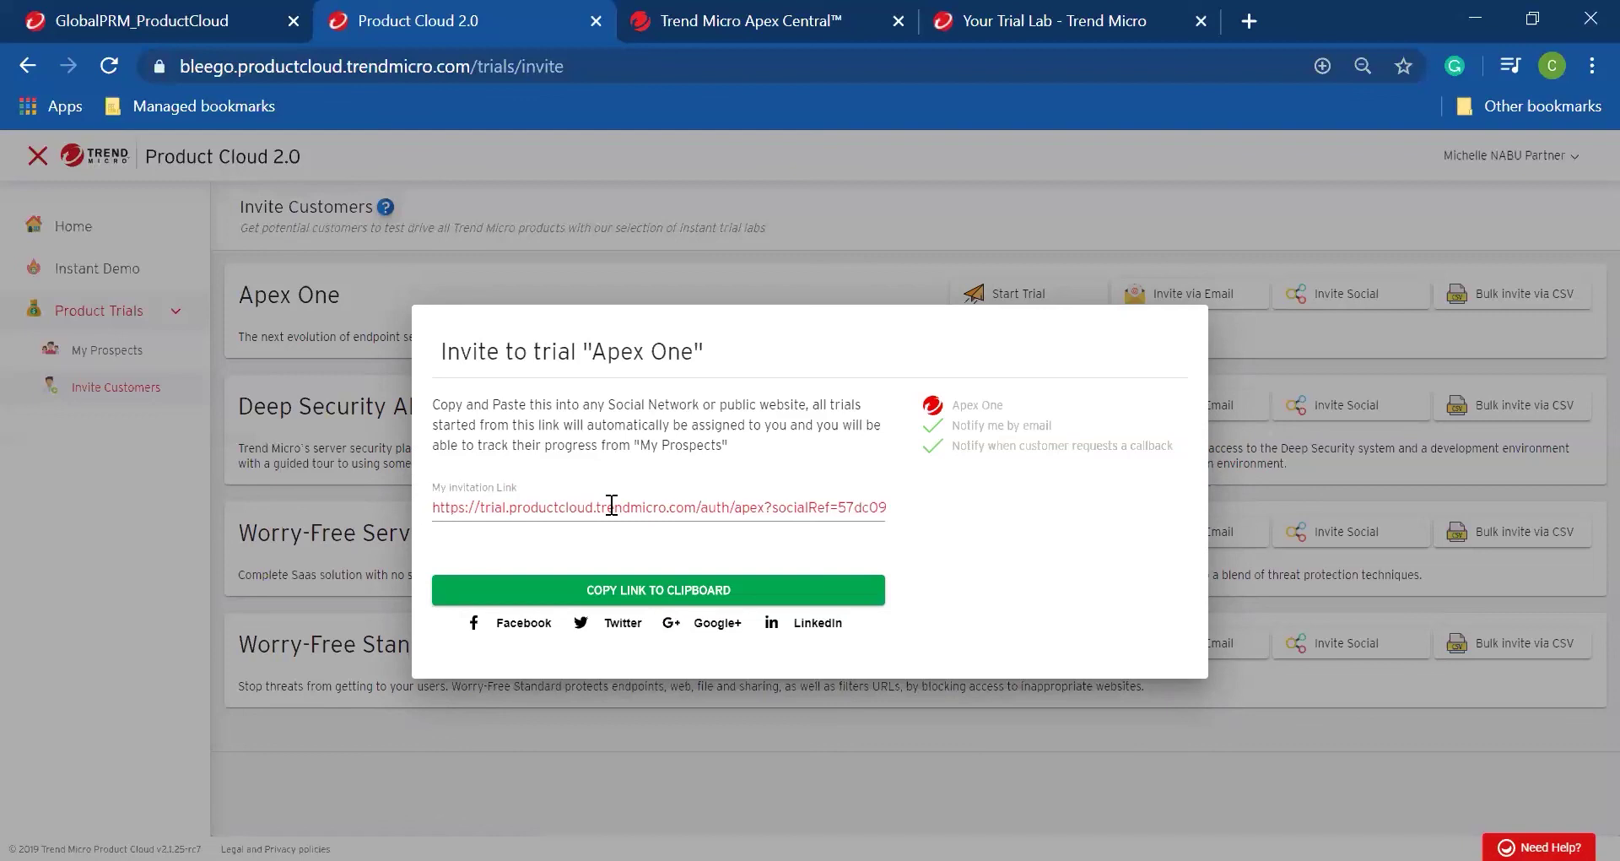
Step: Close the Apex One social invite dialog and open the Product Trials help introduction
left_click(395, 789)
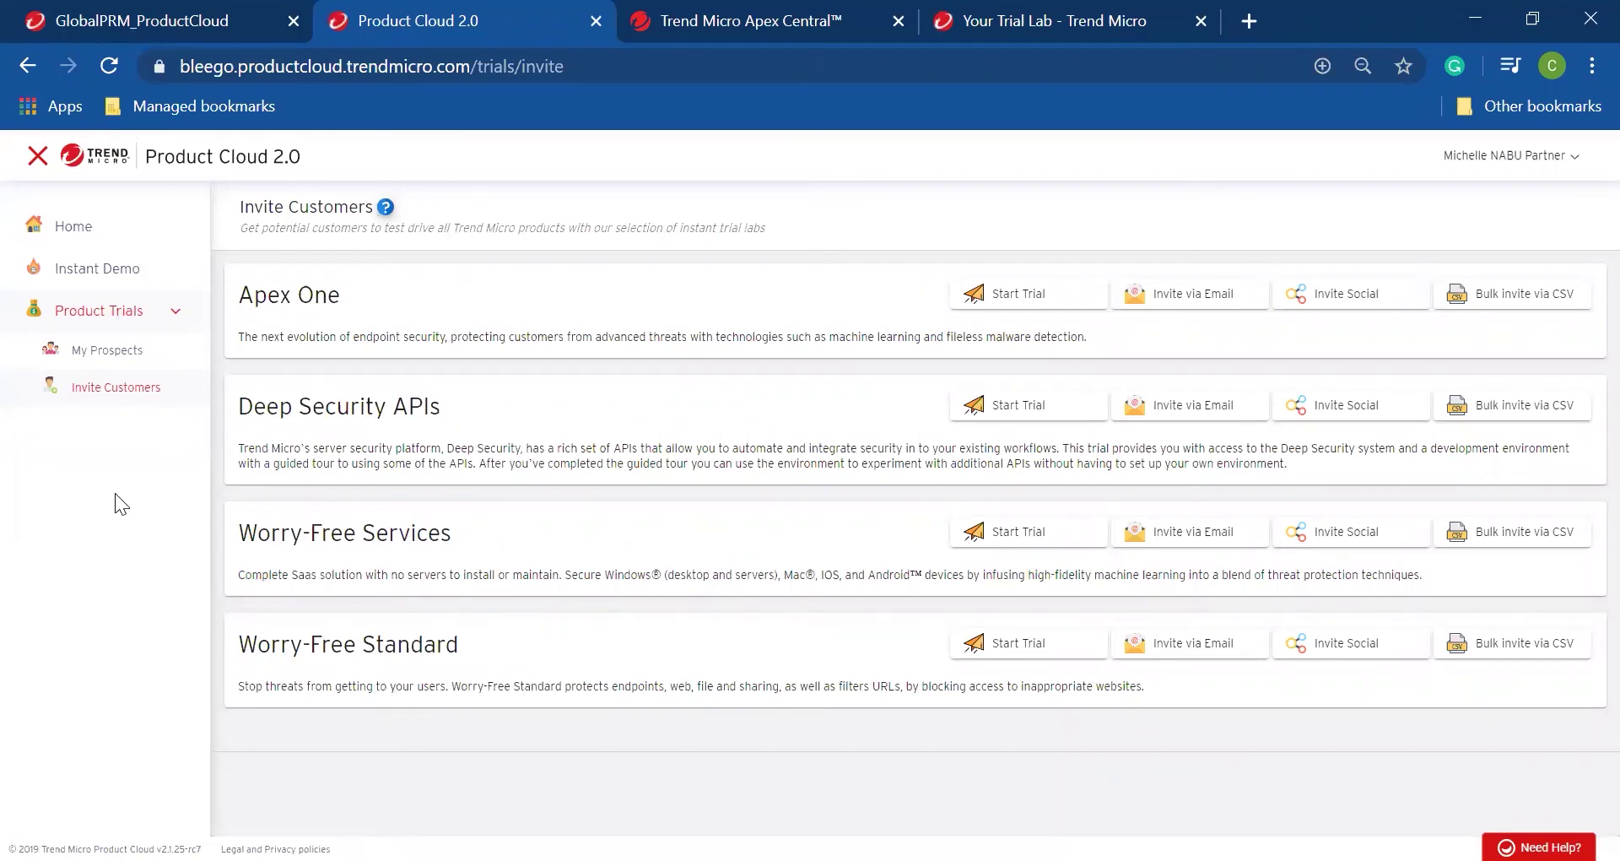
left_click(386, 205)
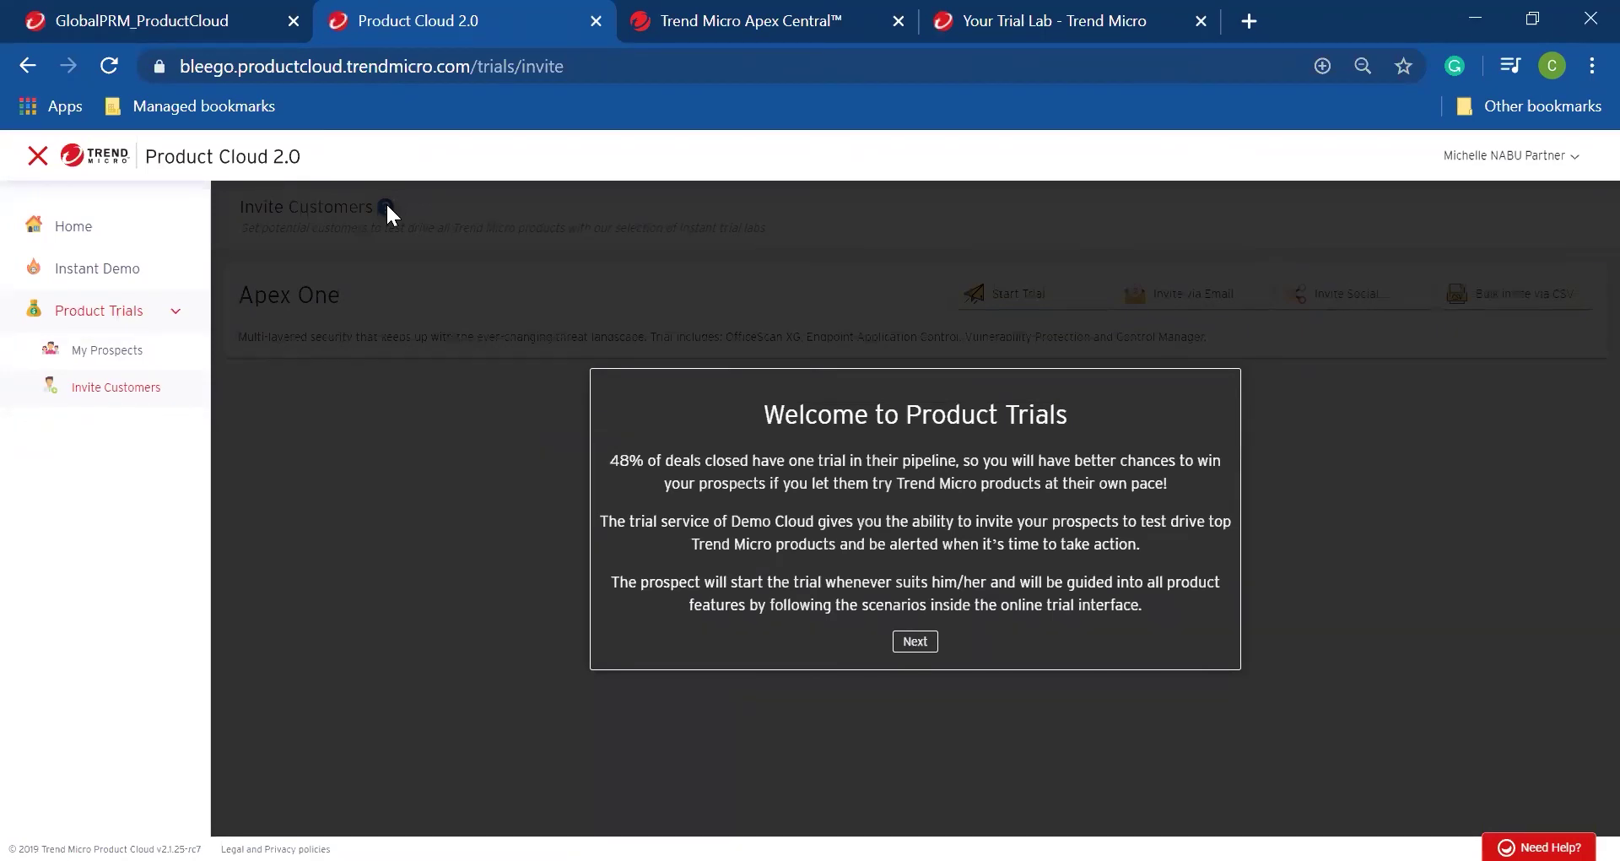
Step: Advance the Product Trials tour from the welcome popup to the Apex One trial row
left_click(904, 647)
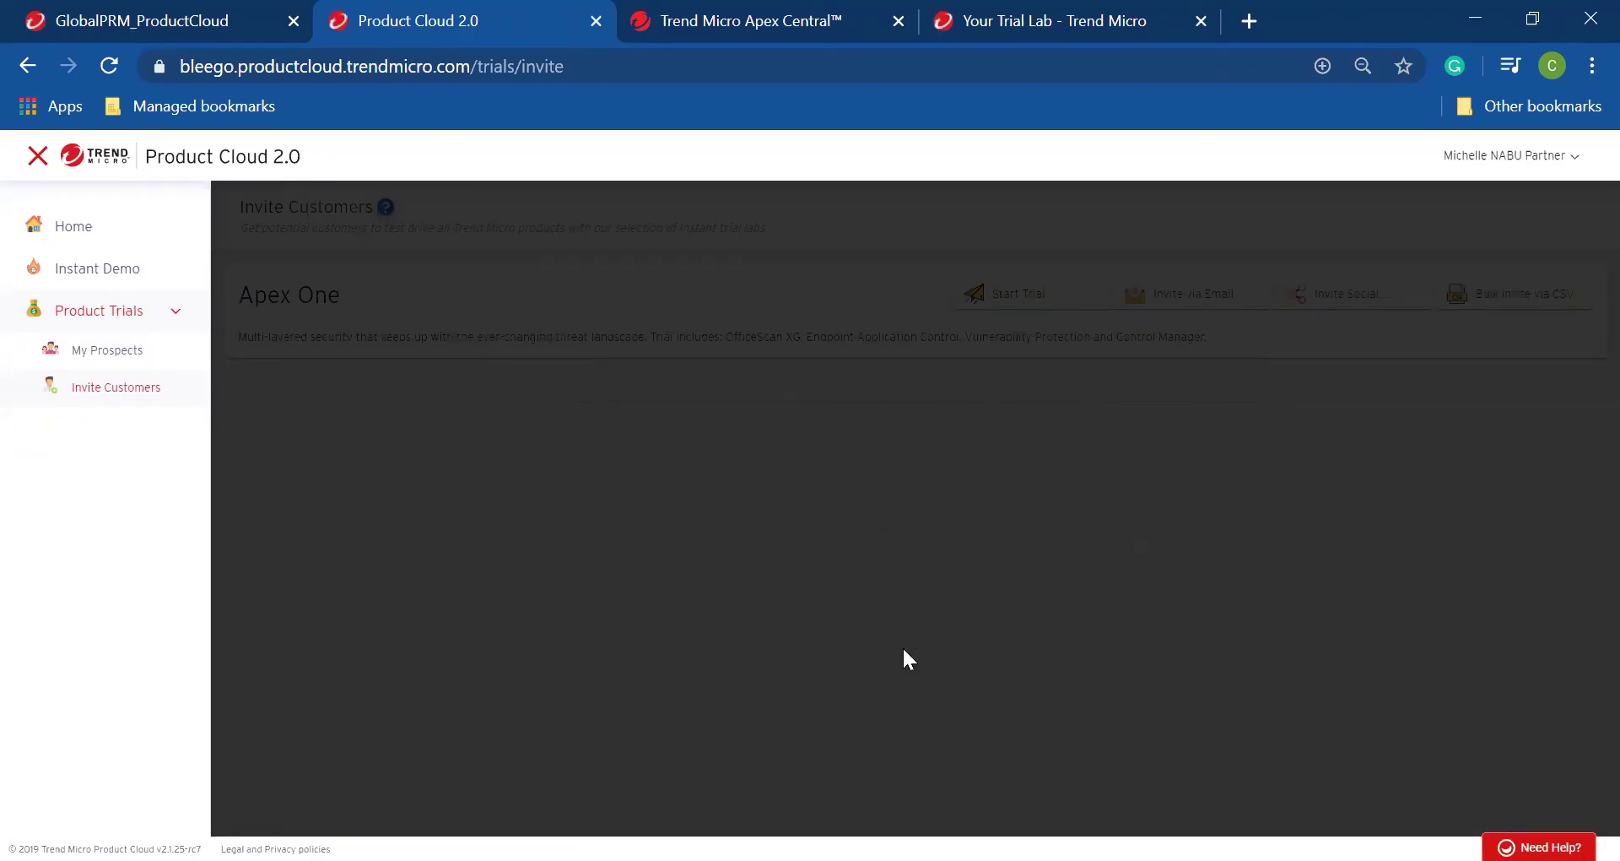